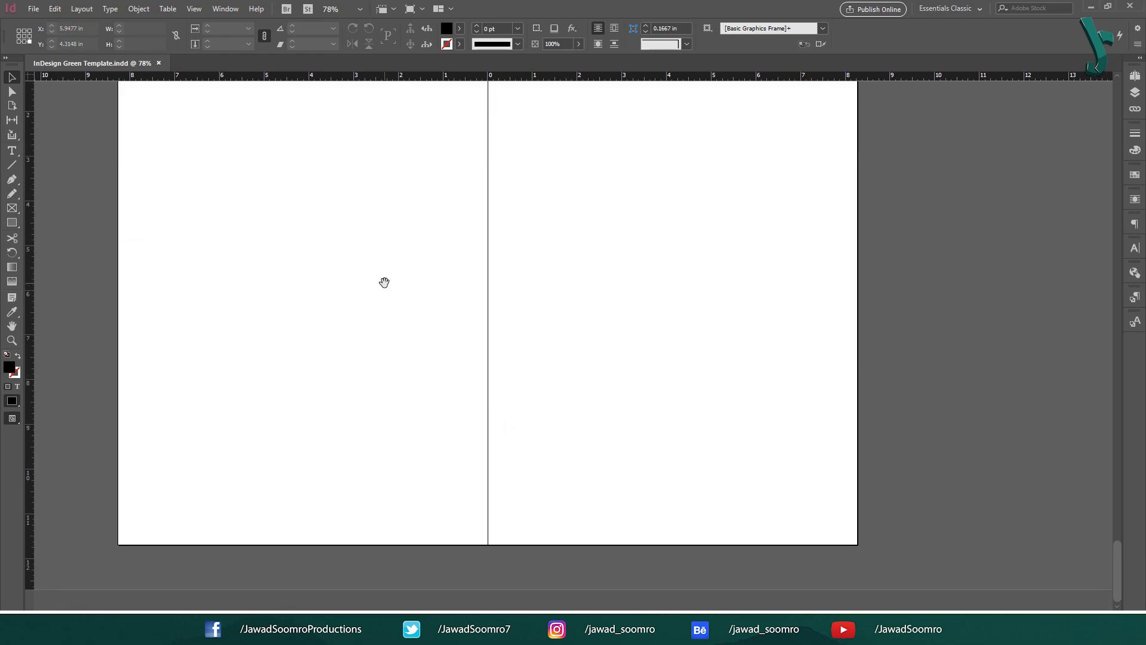
# - Look through the template's pages from the last spread back up to the cover
pyautogui.scroll(17, 385, 283)
pyautogui.scroll(20, 384, 282)
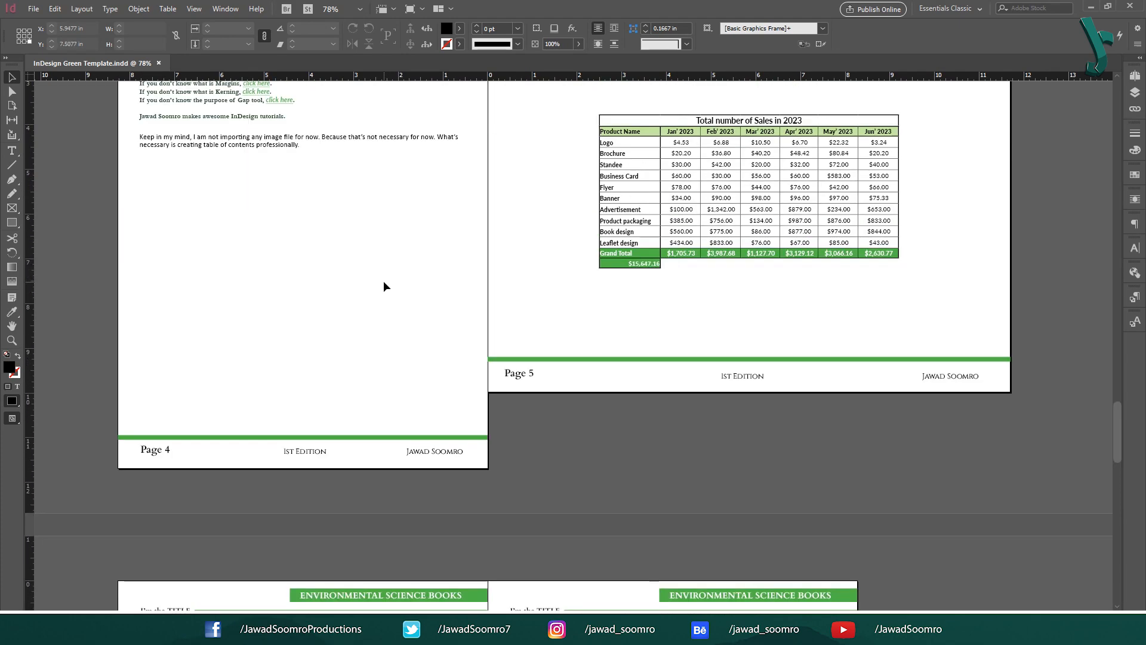
pyautogui.scroll(20, 395, 273)
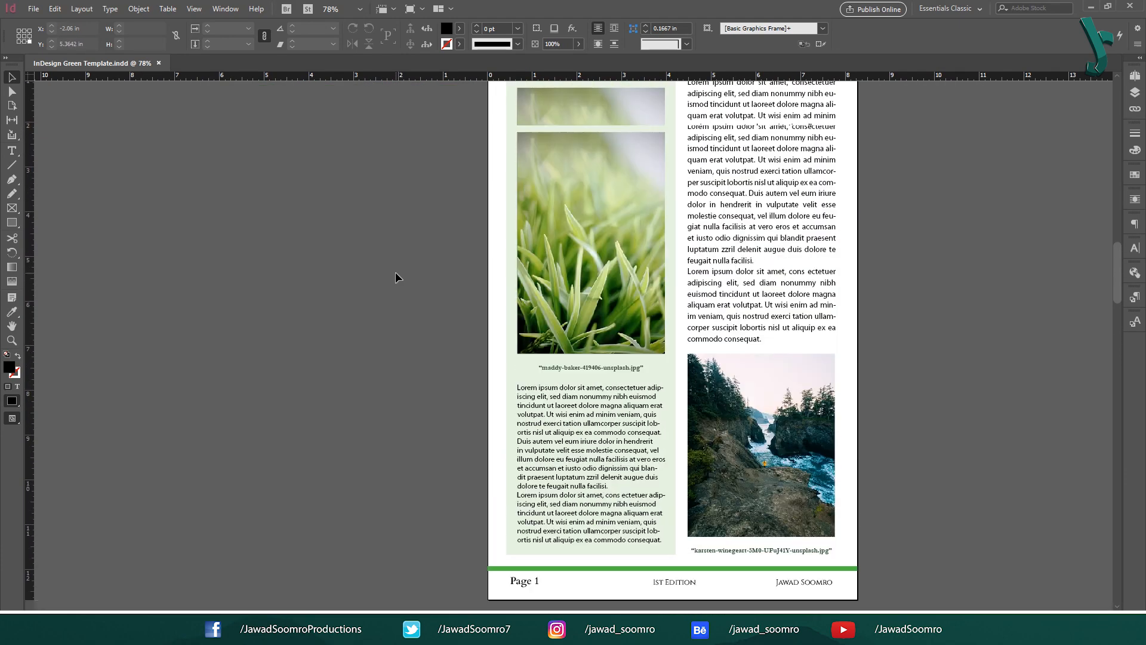
pyautogui.scroll(4, 395, 276)
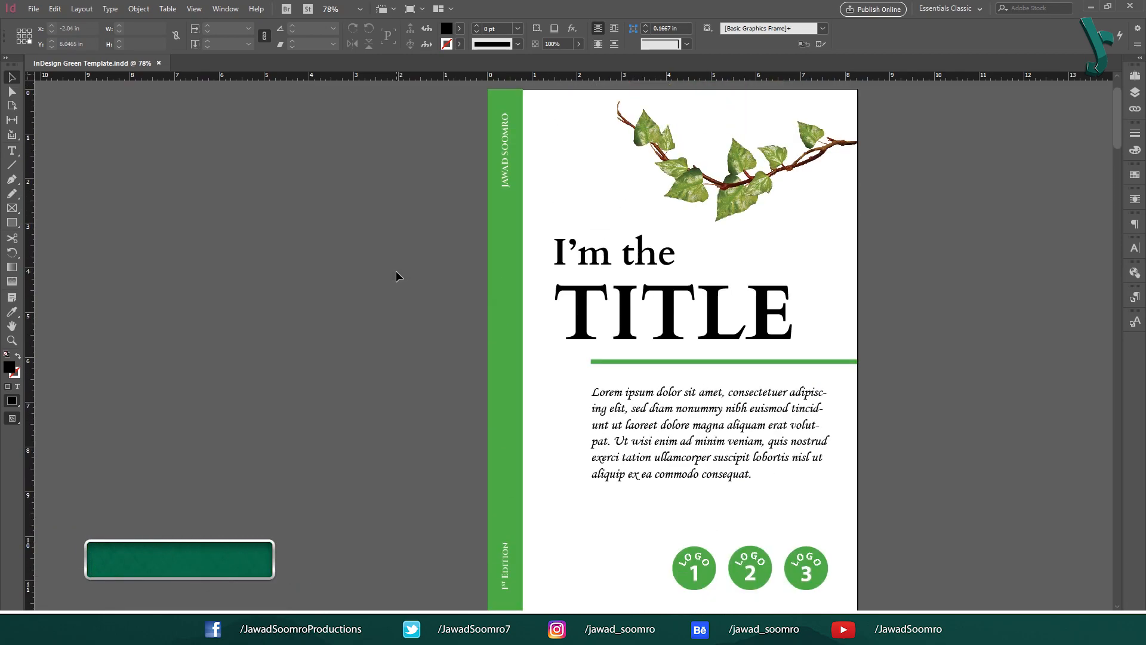
pyautogui.scroll(-1, 396, 276)
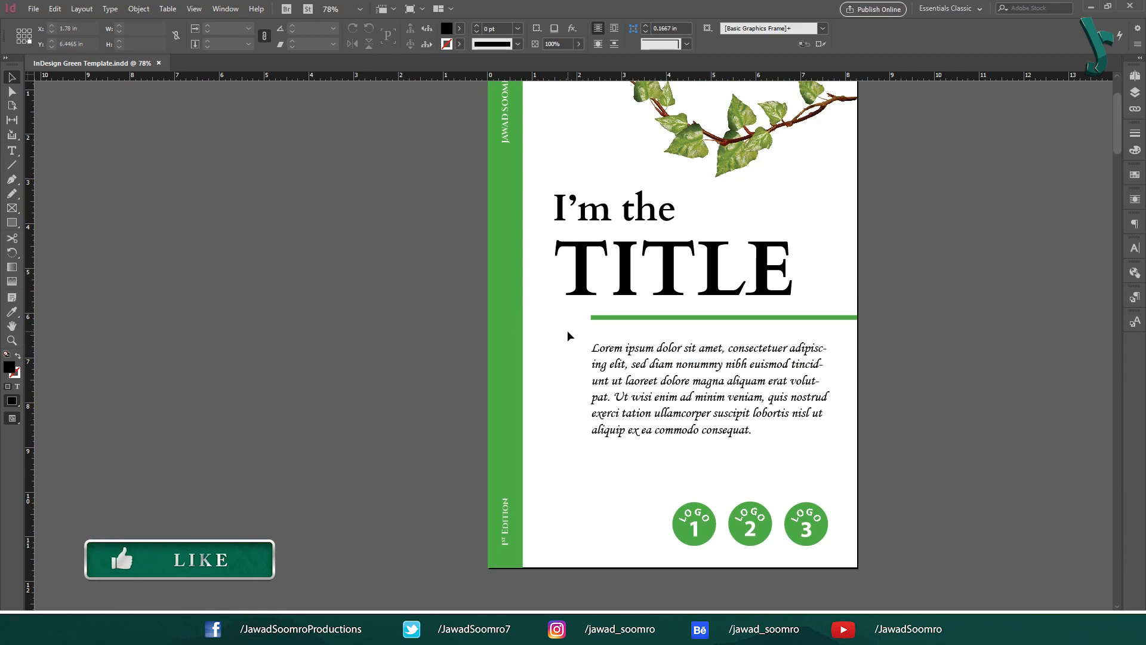
pyautogui.moveTo(740, 322); pyautogui.dragTo(612, 367)
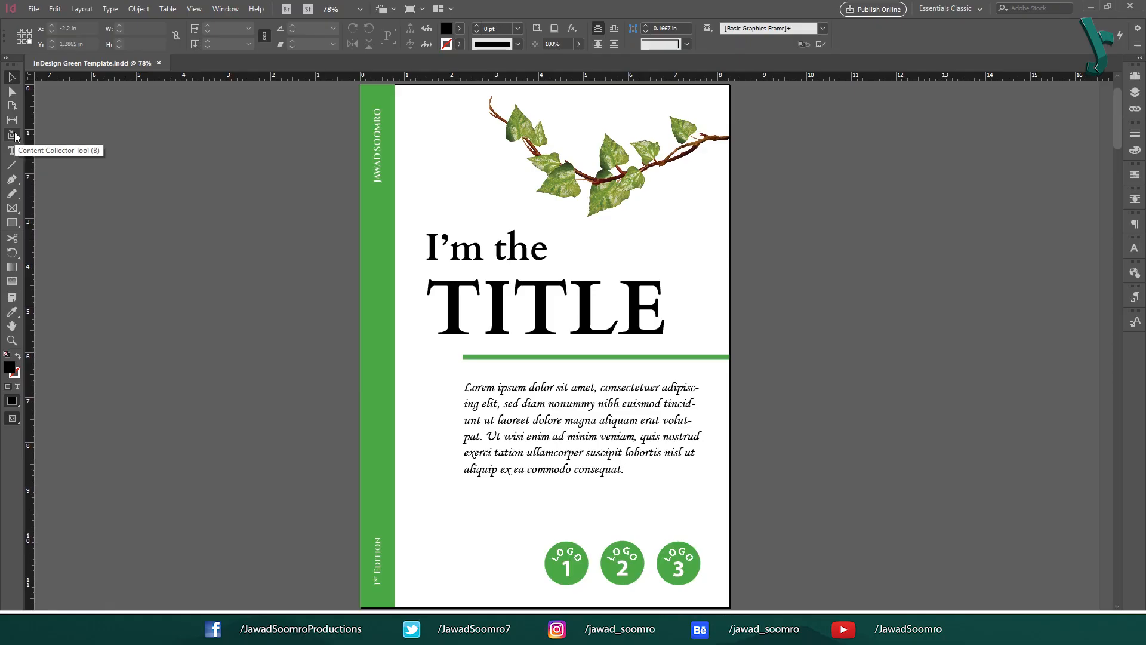
# - Activate the Content Collector Tool and show the Conveyor
pyautogui.click(15, 136)
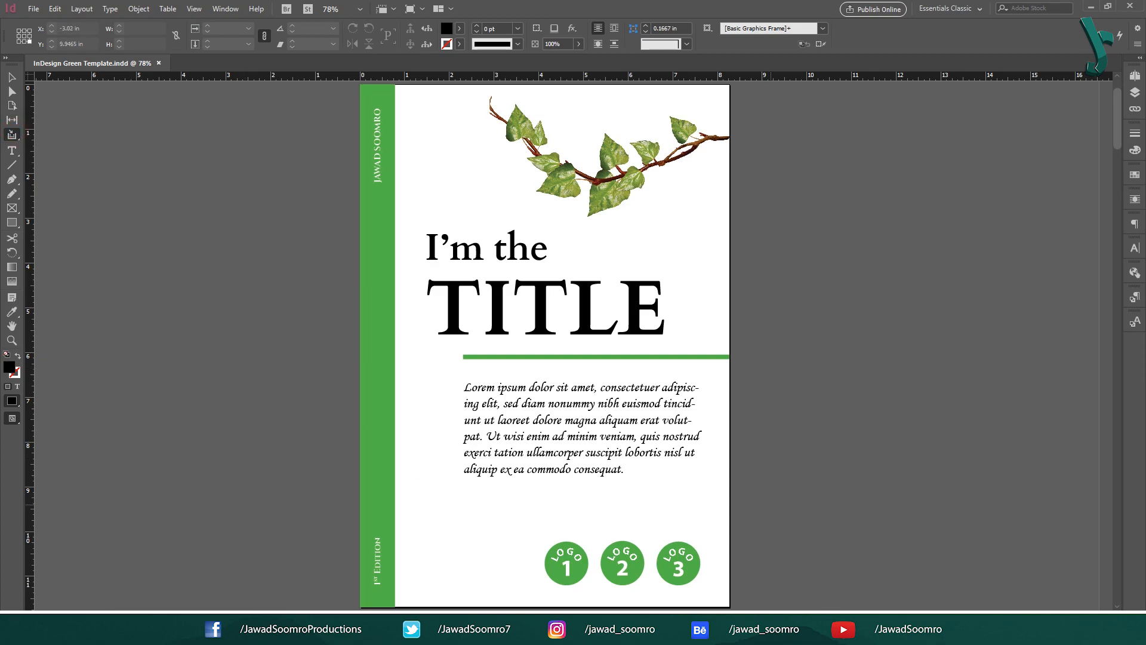
pyautogui.press('b')
pyautogui.click(197, 7)
pyautogui.moveTo(301, 238)
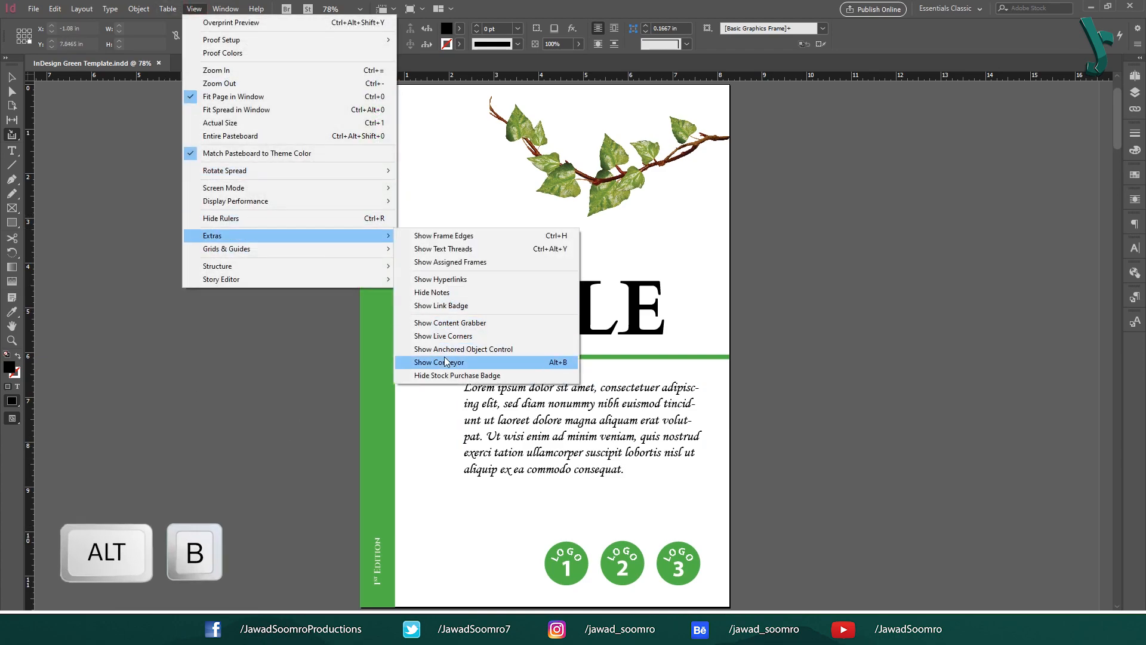
pyautogui.click(554, 364)
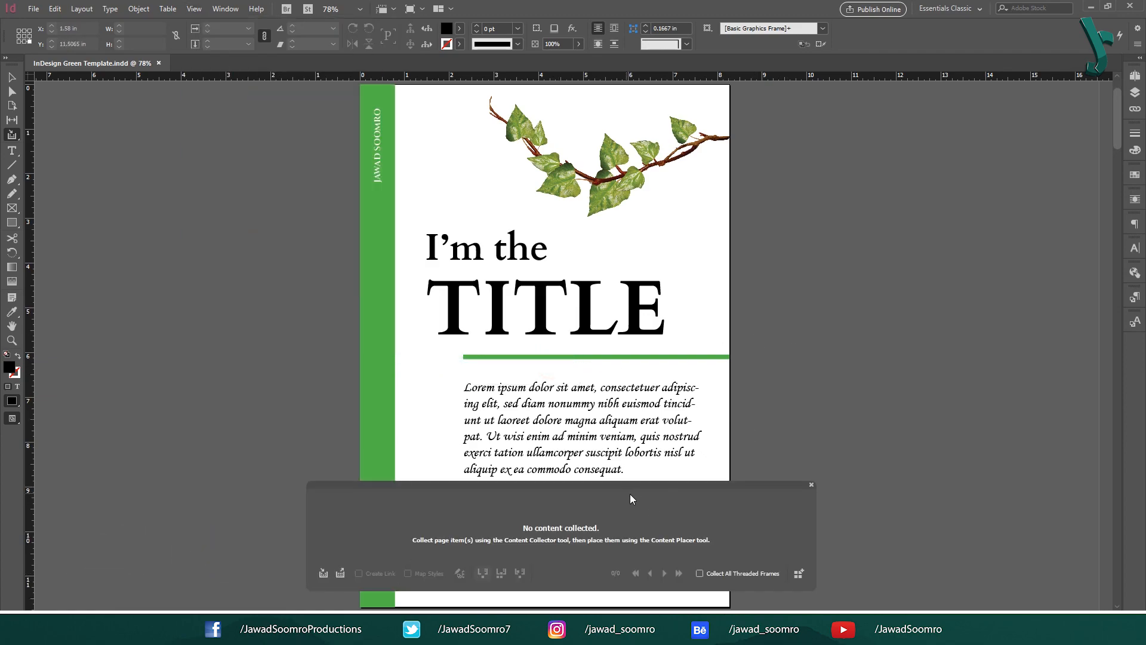
# - Collect the four captioned photos of the watering can, grass, rocky coast and dark foliage from the template pages into the Conveyor
pyautogui.scroll(-5, 549, 315)
pyautogui.scroll(-5, 550, 315)
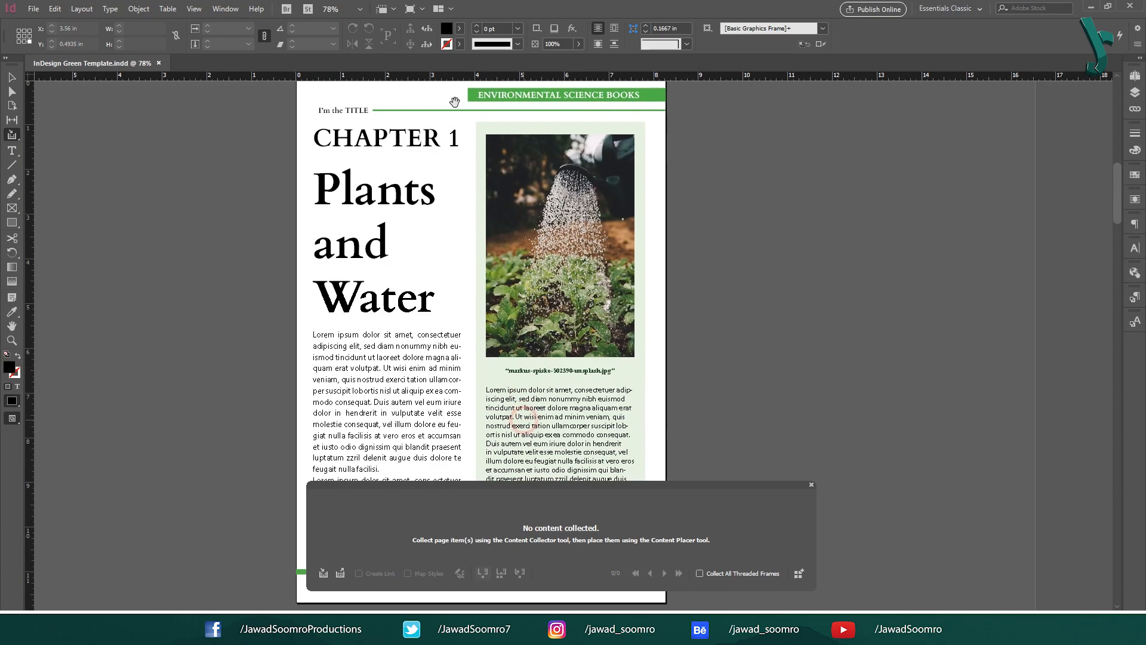
pyautogui.click(549, 315)
pyautogui.scroll(-10, 609, 417)
pyautogui.scroll(-5, 609, 417)
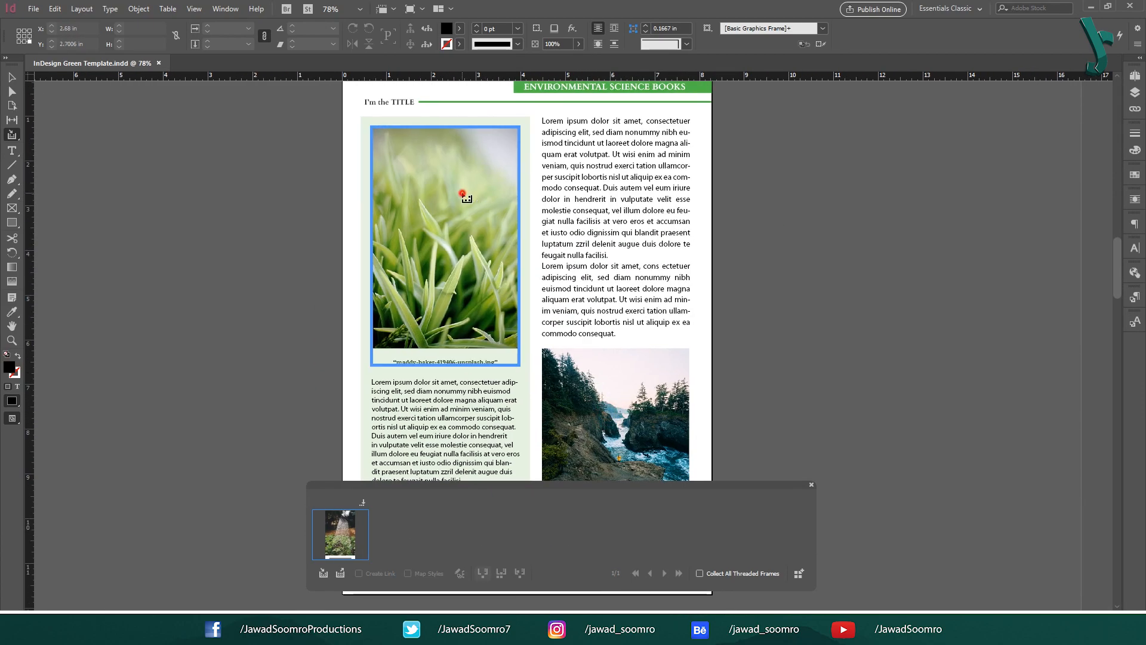
pyautogui.click(468, 187)
pyautogui.click(600, 423)
pyautogui.scroll(-5, 600, 422)
pyautogui.moveTo(91, 398); pyautogui.dragTo(213, 174)
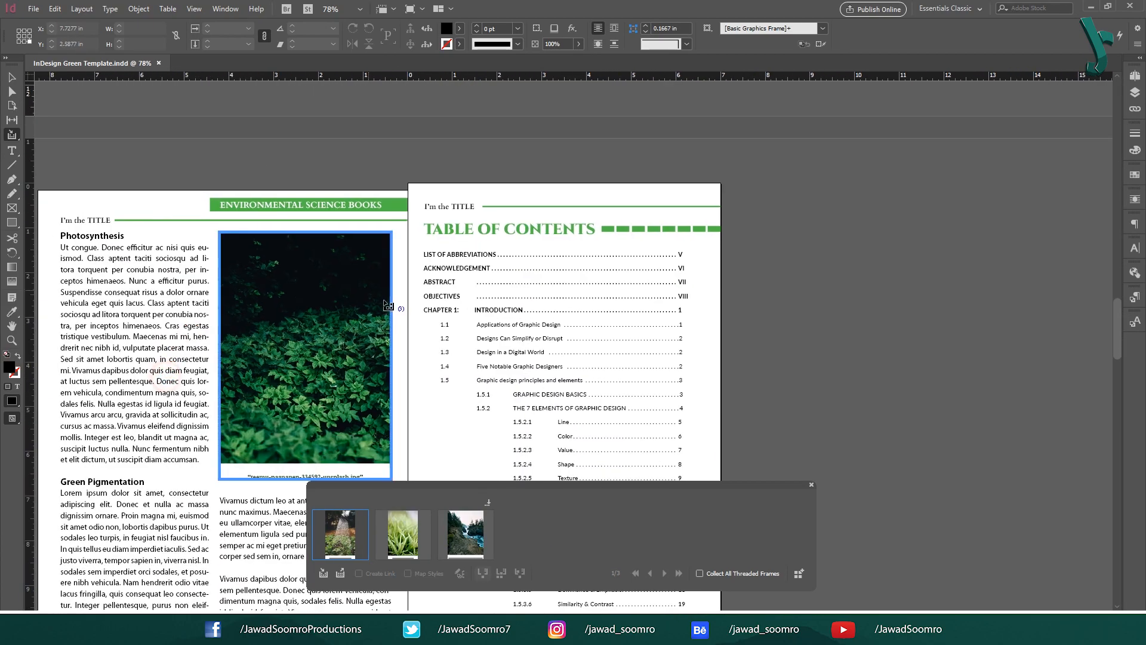
pyautogui.click(382, 307)
pyautogui.moveTo(378, 350); pyautogui.dragTo(509, 120)
pyautogui.moveTo(670, 439); pyautogui.dragTo(420, 12)
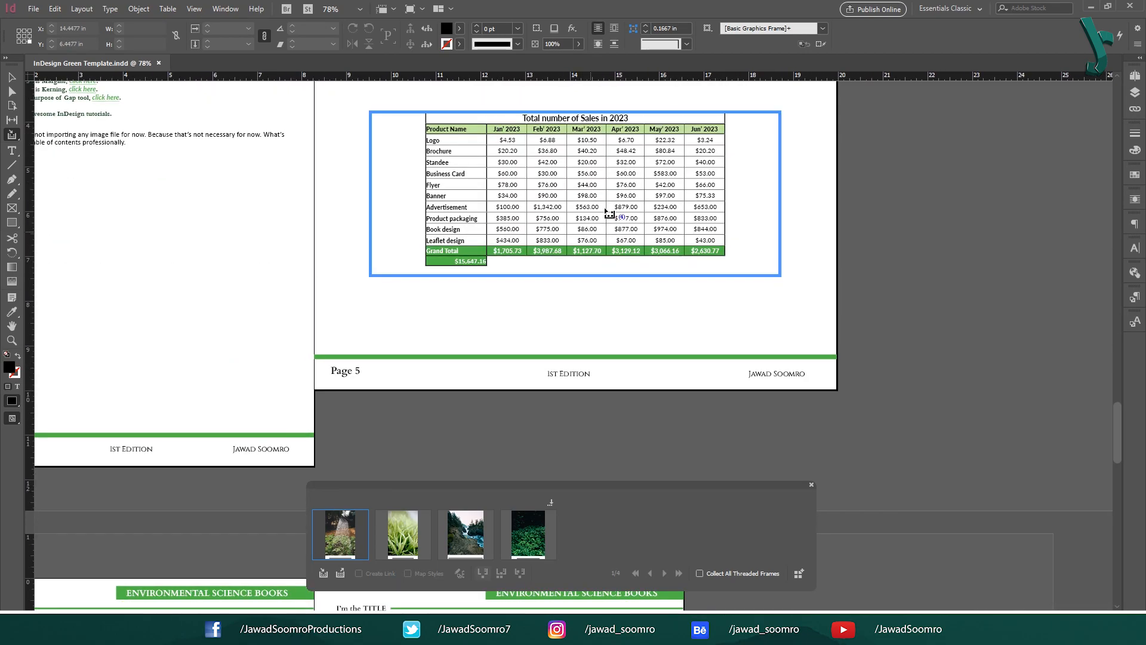
pyautogui.moveTo(341, 386); pyautogui.dragTo(424, 597)
pyautogui.moveTo(755, 237); pyautogui.dragTo(801, 644)
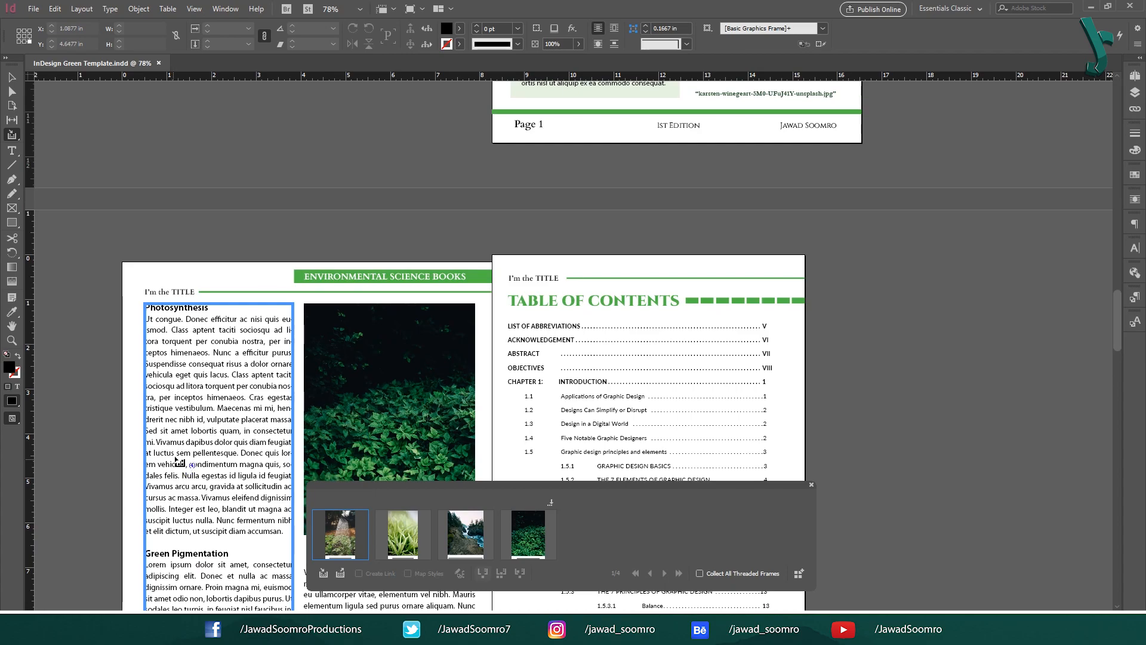
# - Create a new document from the recent A4 preset of 800 x 600 px
pyautogui.click(33, 8)
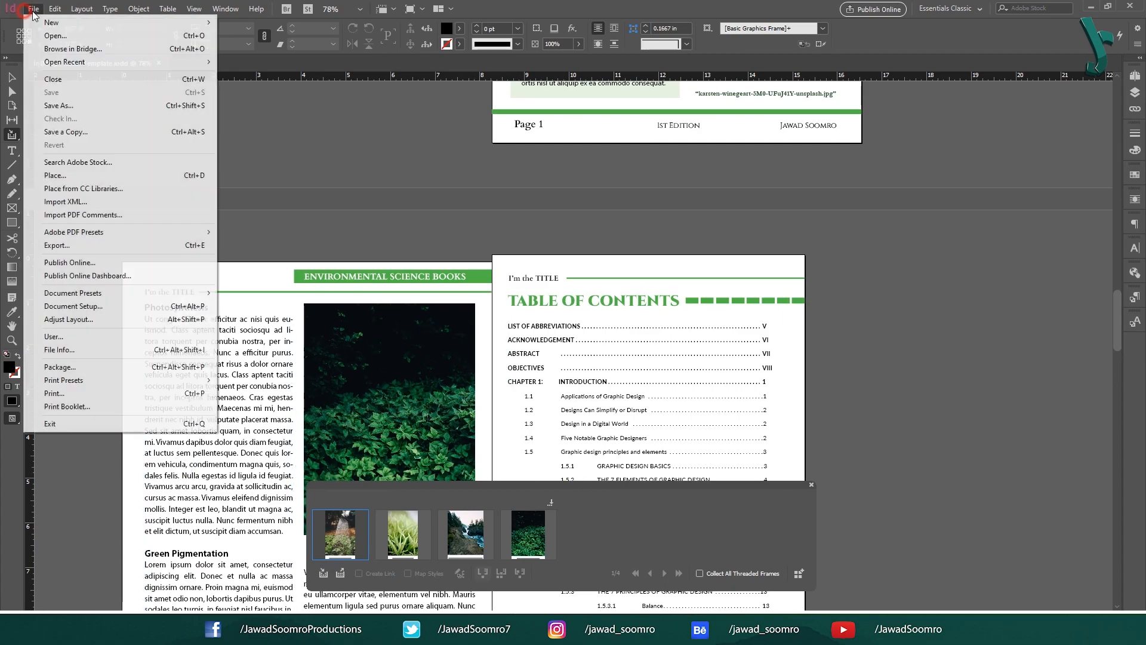
pyautogui.moveTo(179, 22)
pyautogui.click(270, 27)
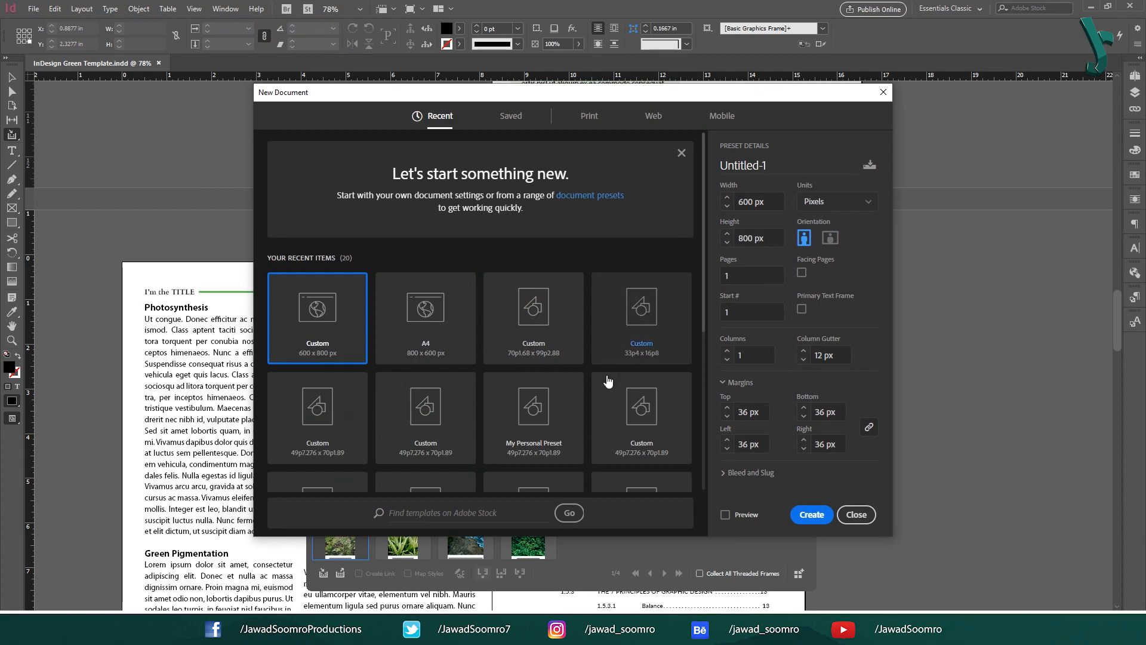
pyautogui.click(427, 357)
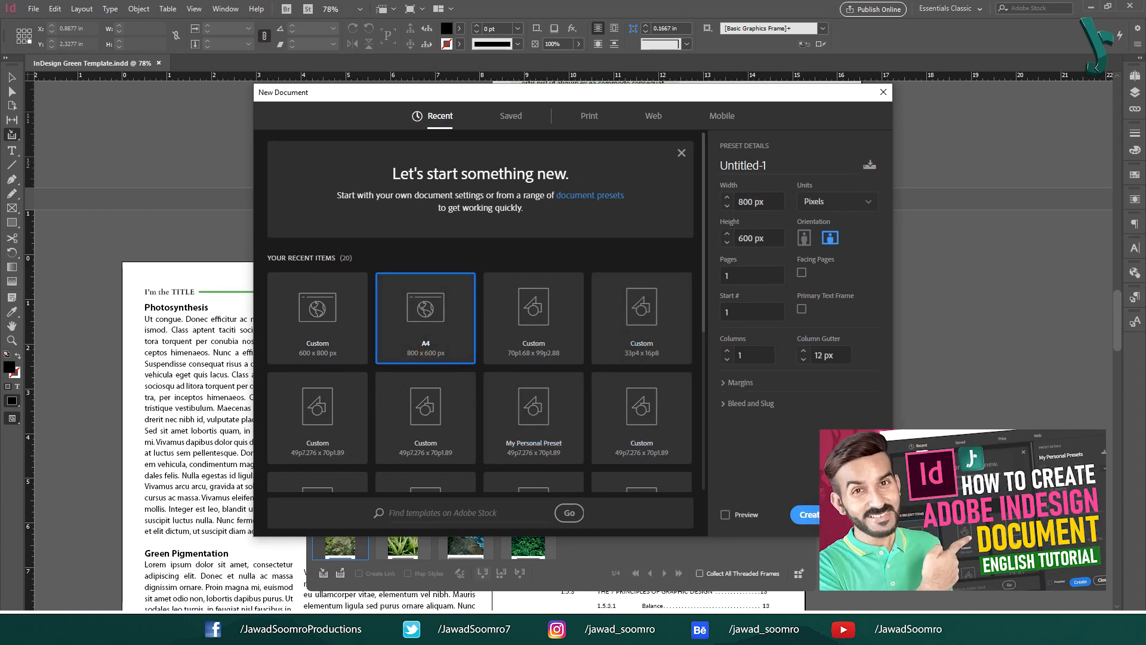
pyautogui.click(805, 513)
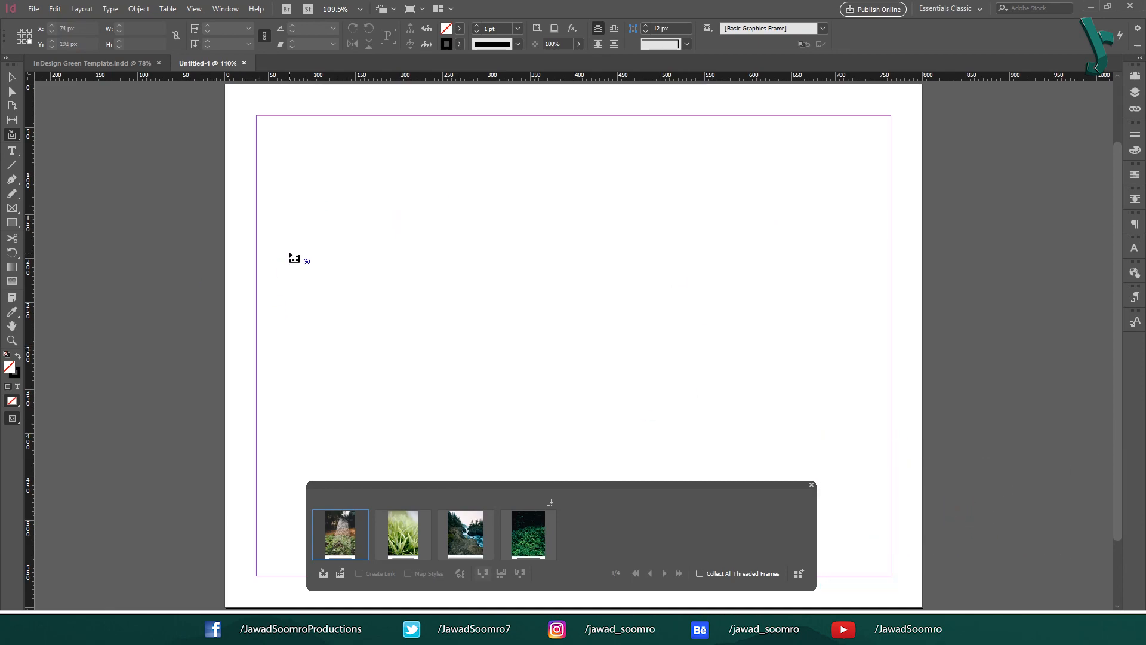
# - Place the four collected photos side by side at original size with the Content Placer Tool, the last one beyond the page edge
pyautogui.click(13, 136)
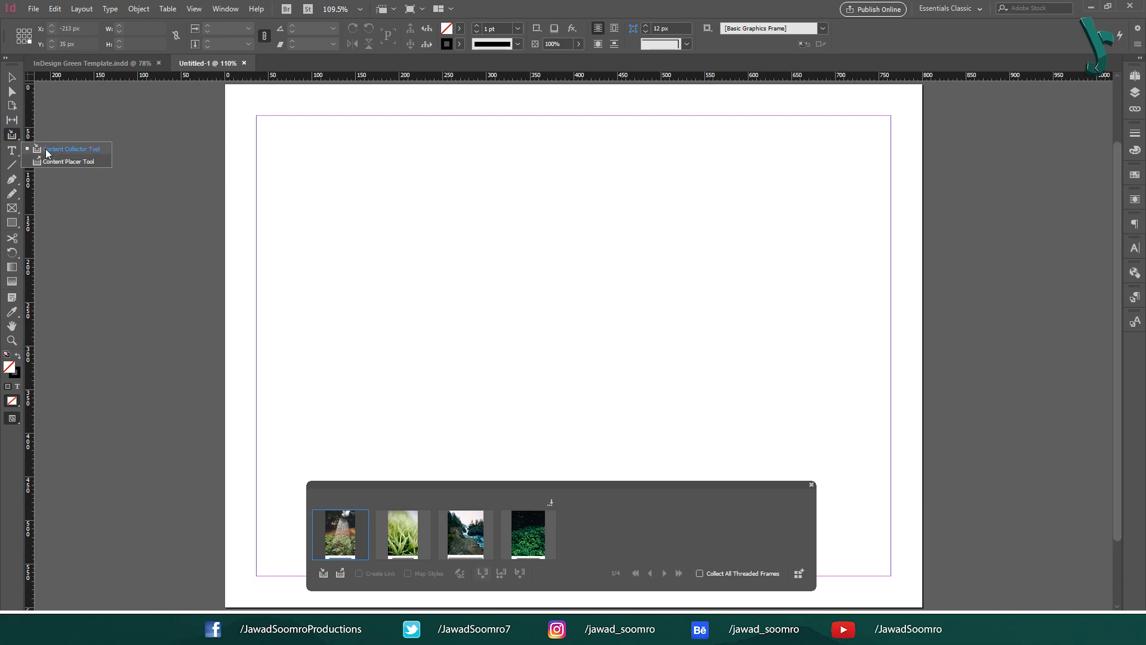
pyautogui.click(86, 162)
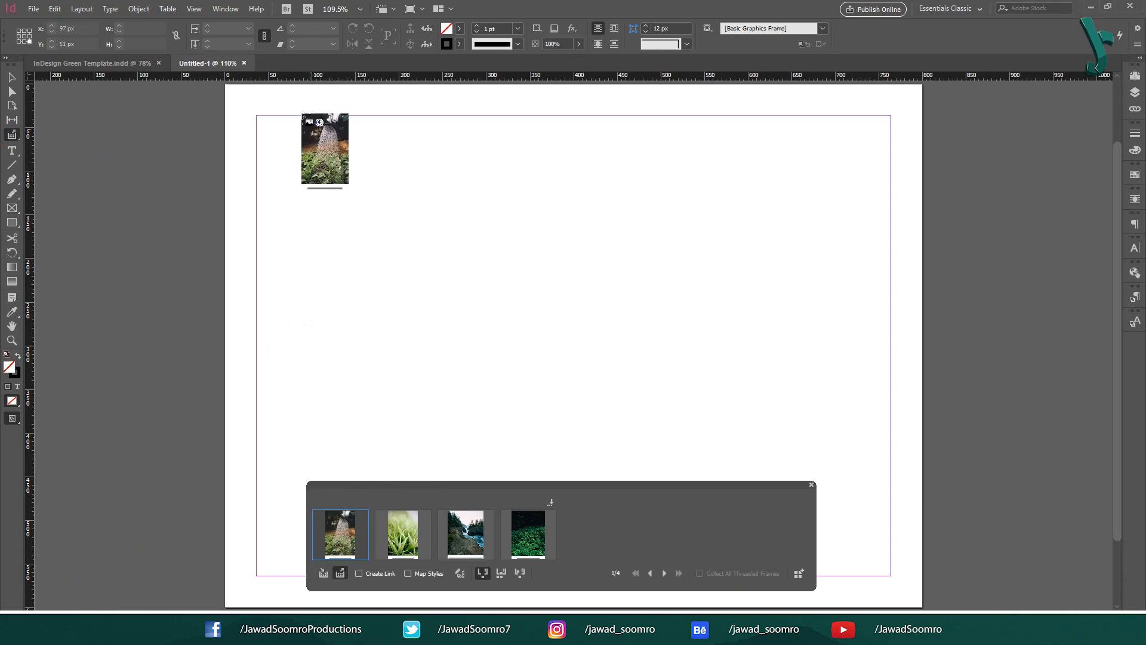
pyautogui.click(261, 126)
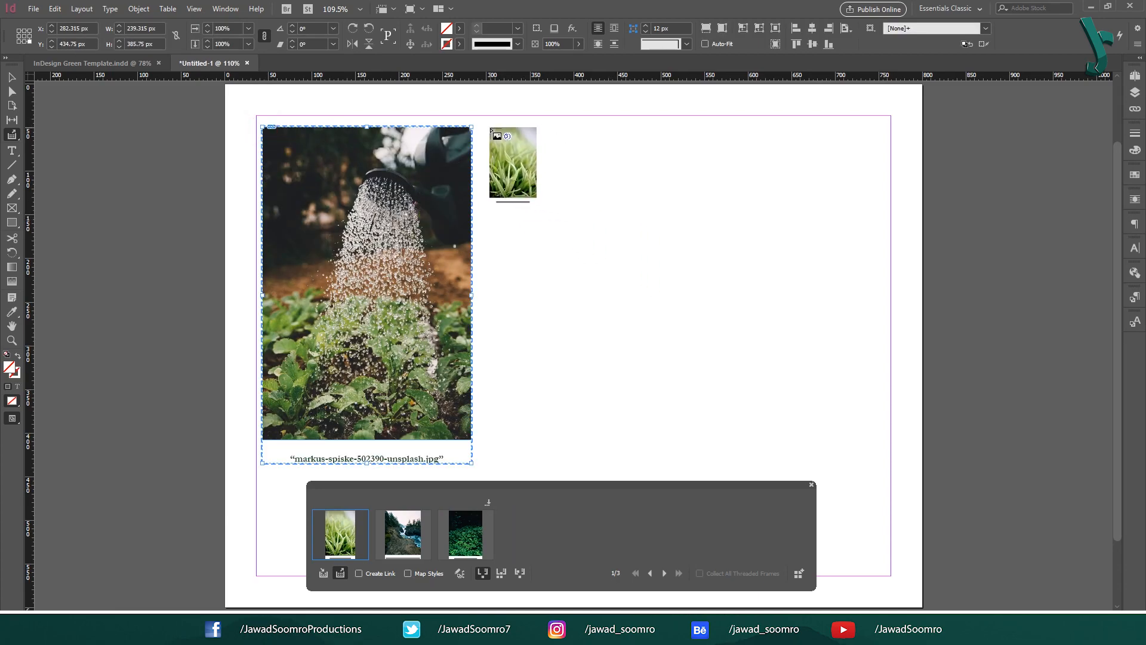
pyautogui.click(491, 127)
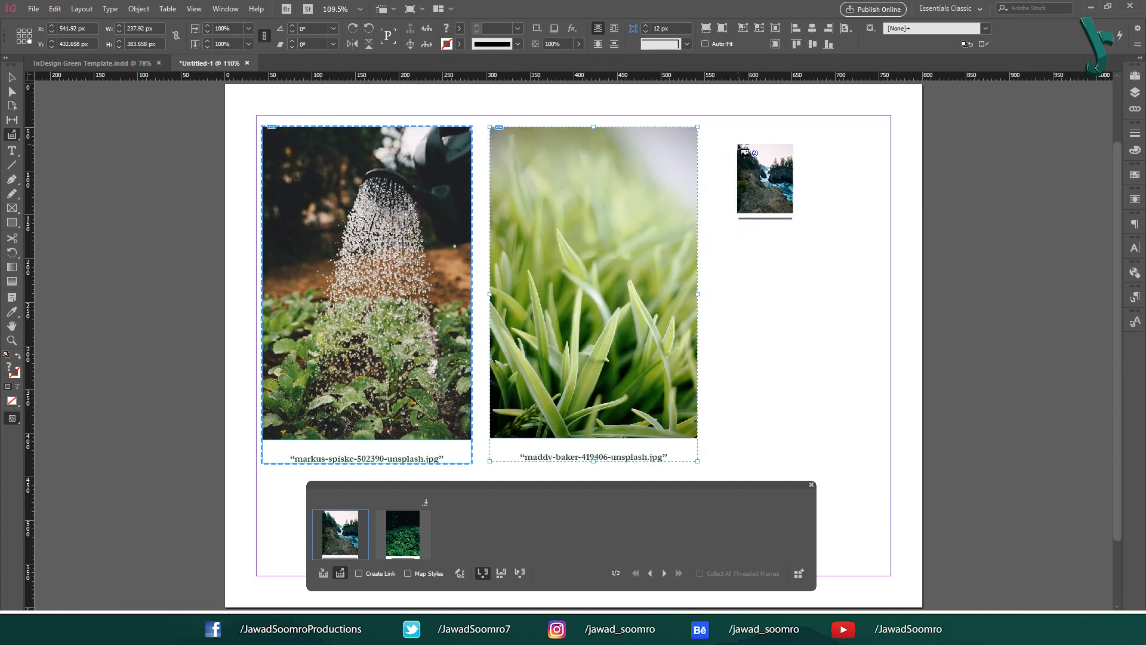
pyautogui.click(721, 132)
pyautogui.click(965, 142)
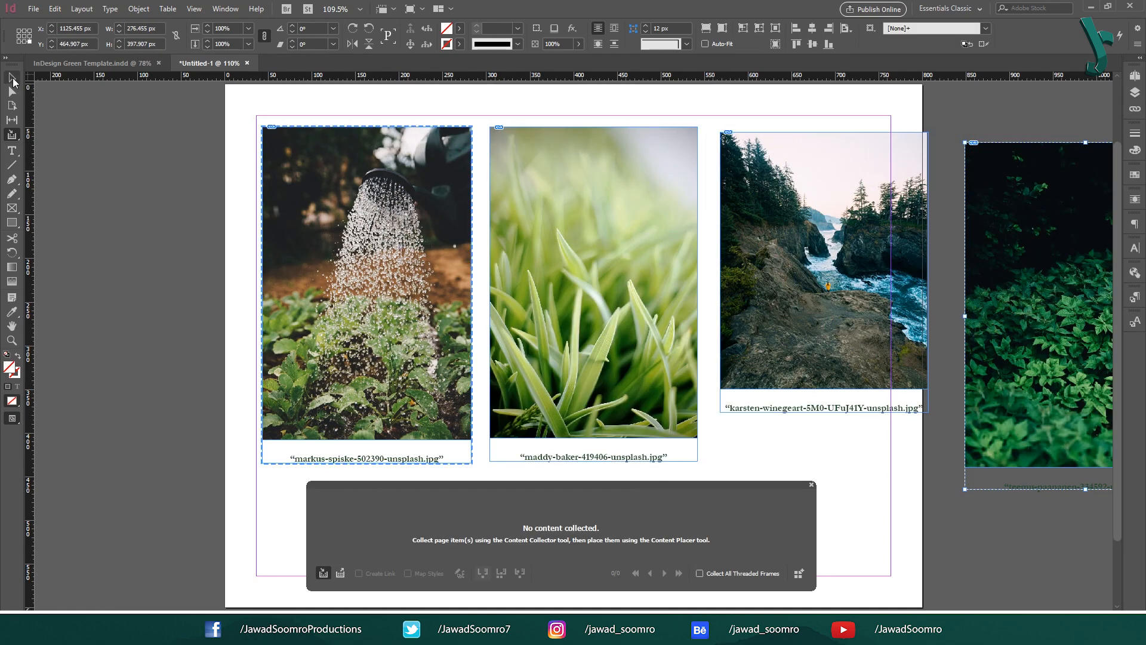
pyautogui.click(13, 81)
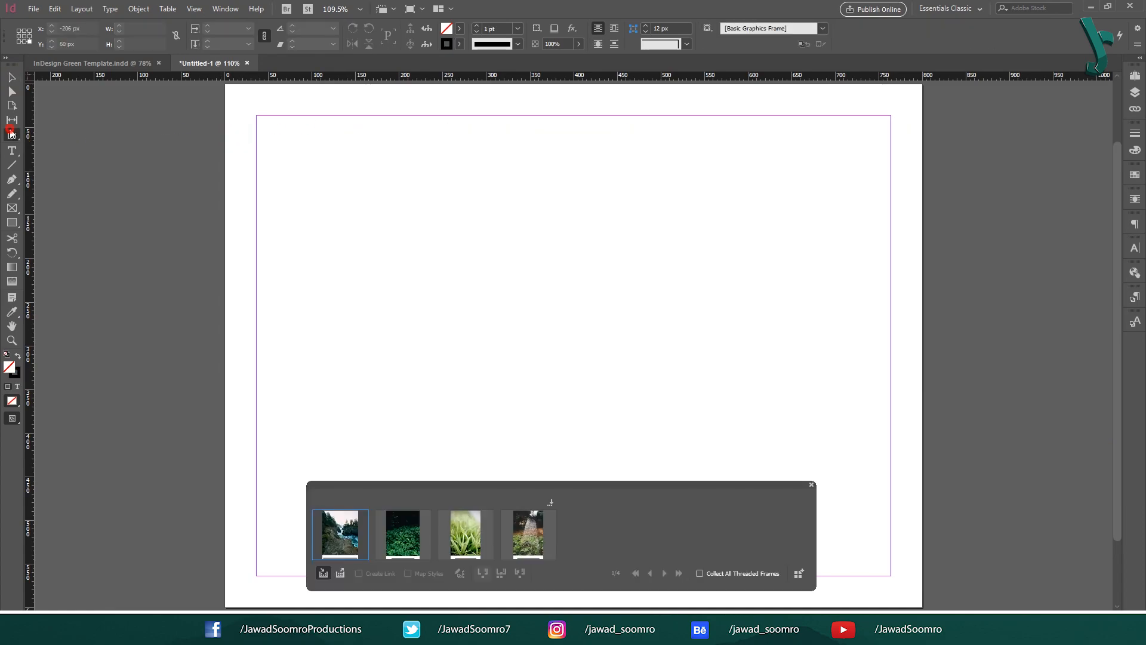
# - Place the coast, foliage, grass and watering can photos in a row with the Content Placer Tool, scaling each to a smaller drawn frame
pyautogui.click(14, 137)
pyautogui.rightClick(13, 136)
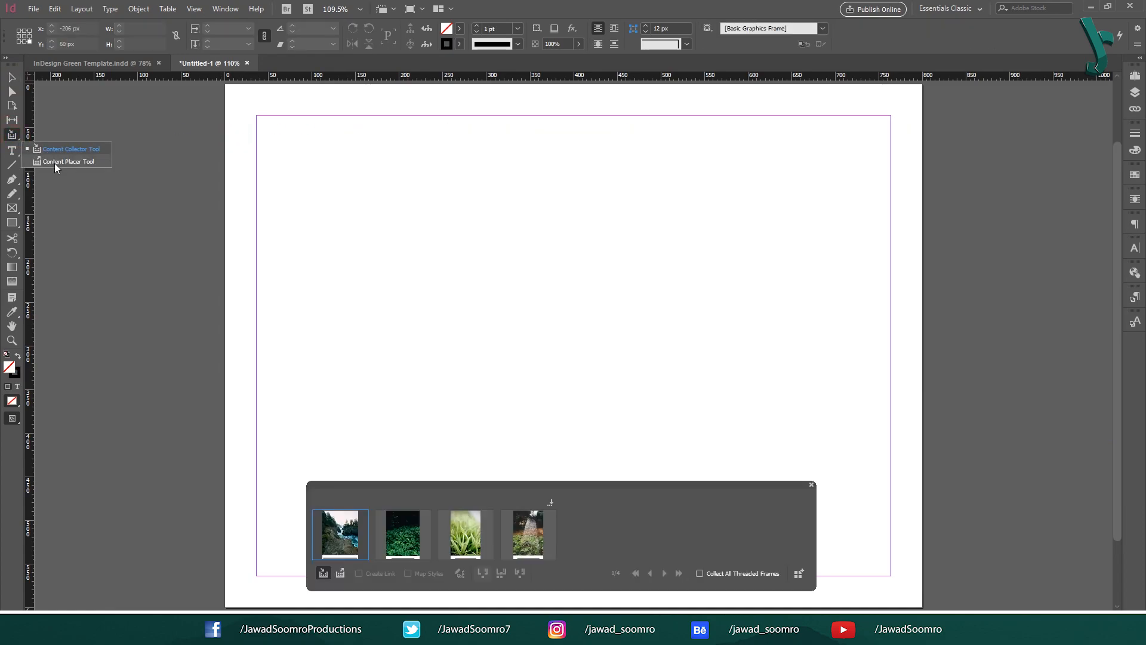
pyautogui.click(55, 166)
pyautogui.moveTo(273, 154); pyautogui.dragTo(433, 370)
pyautogui.moveTo(453, 154); pyautogui.dragTo(605, 378)
pyautogui.moveTo(630, 154); pyautogui.dragTo(782, 400)
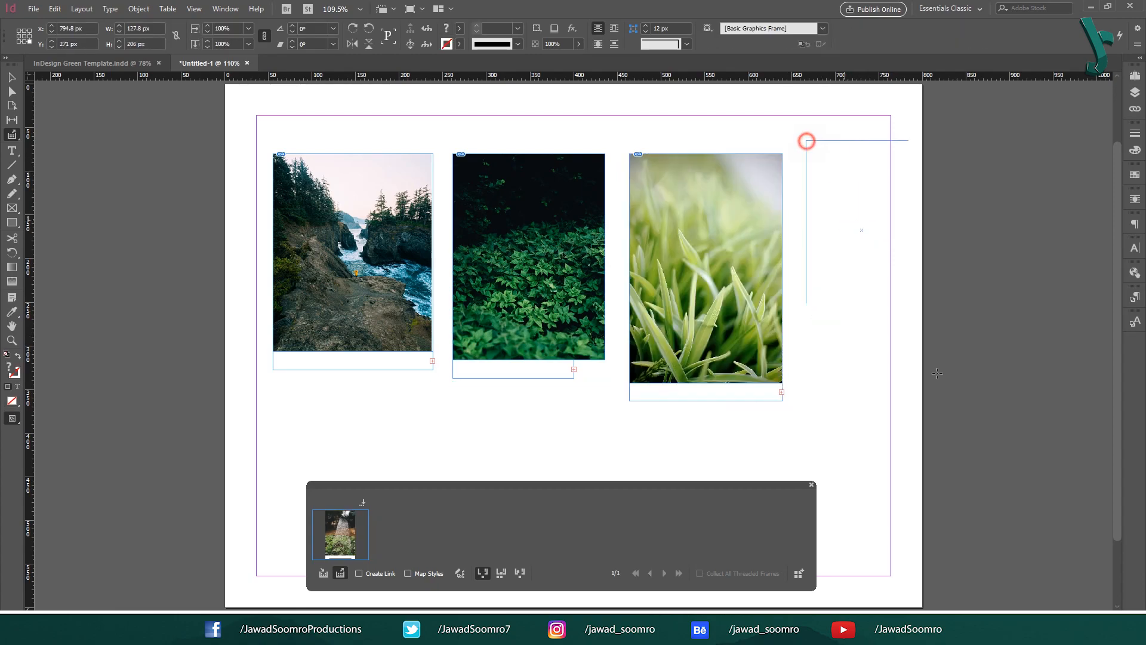
pyautogui.moveTo(806, 141); pyautogui.dragTo(963, 403)
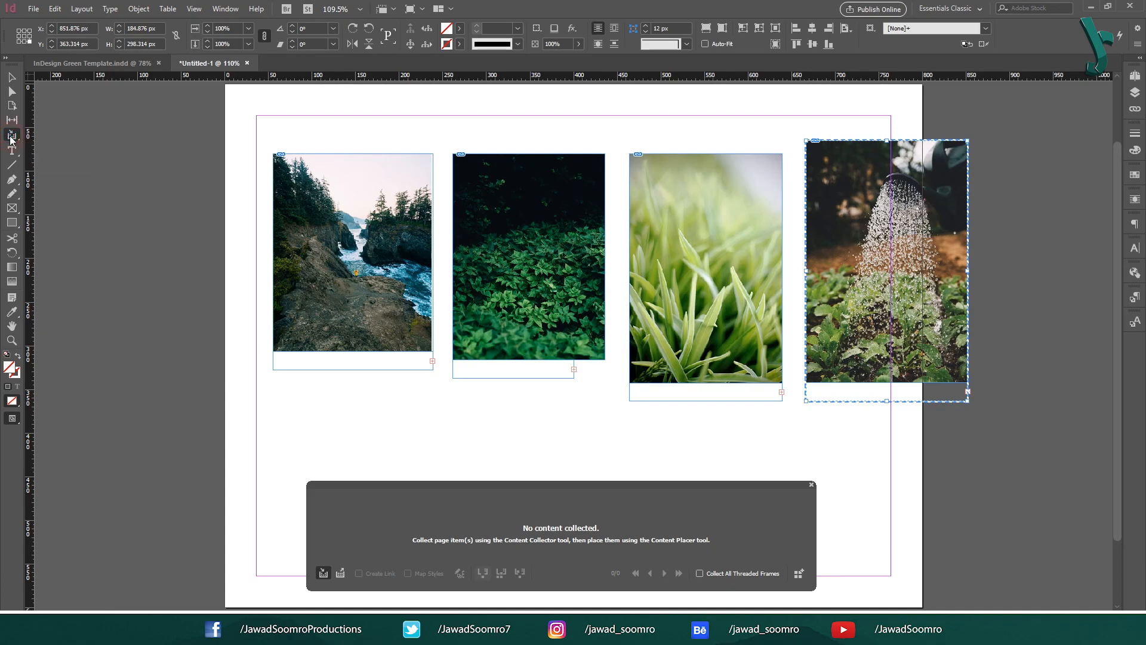
# - Collect the four placed photos back into the Conveyor with the Content Collector Tool
pyautogui.click(371, 268)
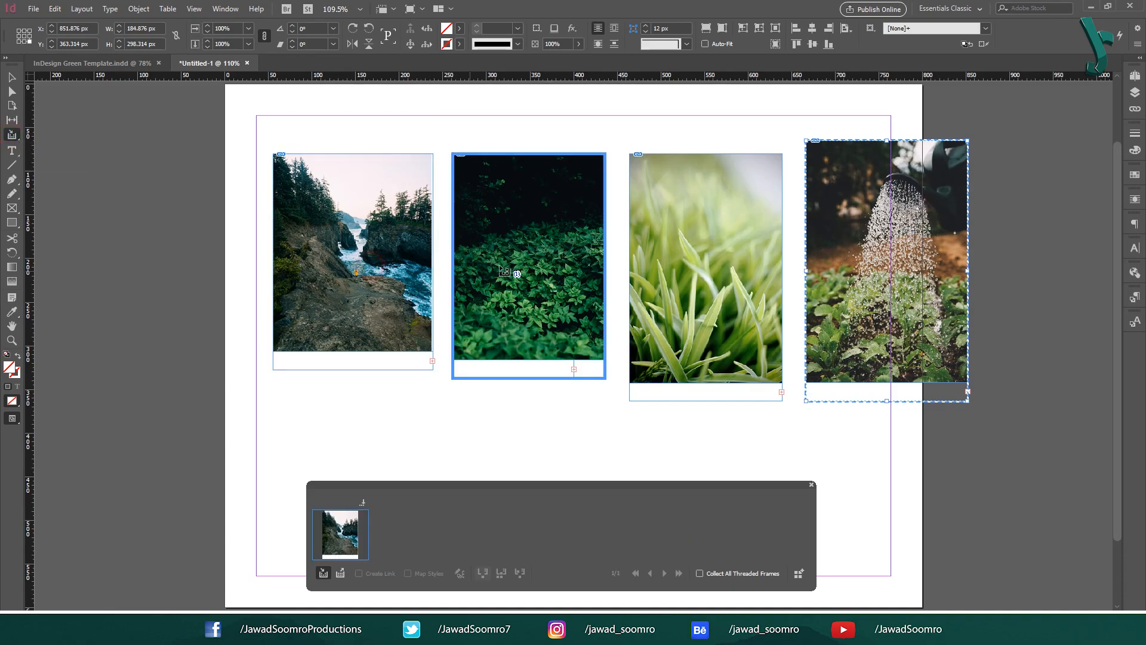
pyautogui.click(510, 268)
pyautogui.click(726, 278)
pyautogui.click(877, 278)
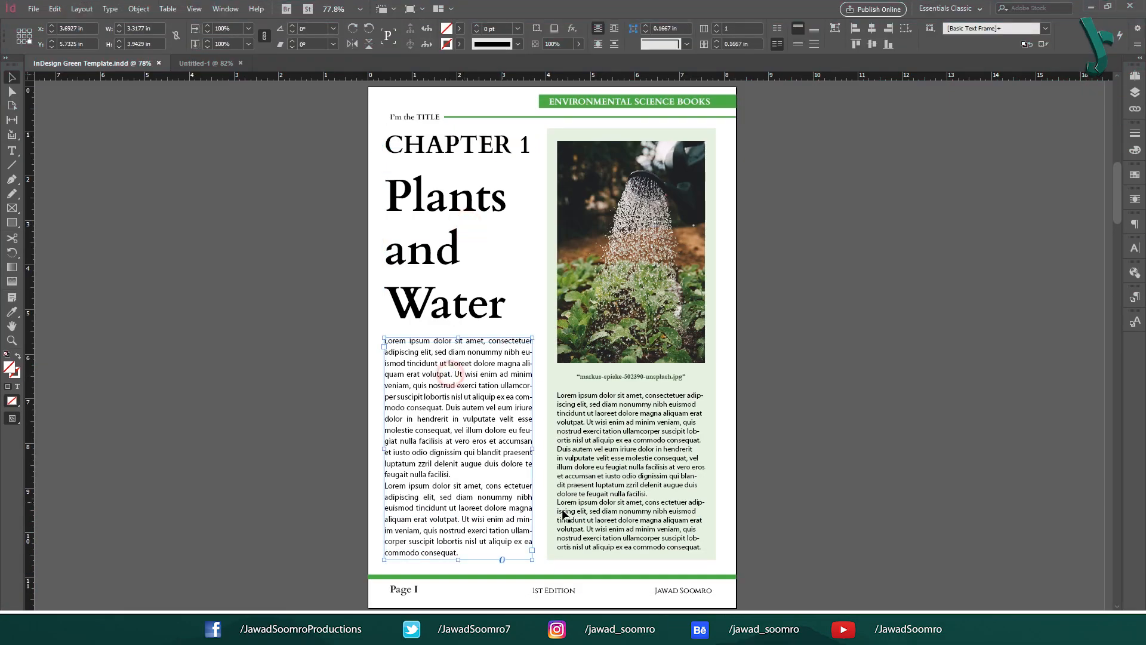
# - Copy the CHAPTER 1 heading frame from the template into Untitled-1 and align it with the page's upper-left margin
pyautogui.click(641, 357)
pyautogui.click(638, 453)
pyautogui.click(439, 134)
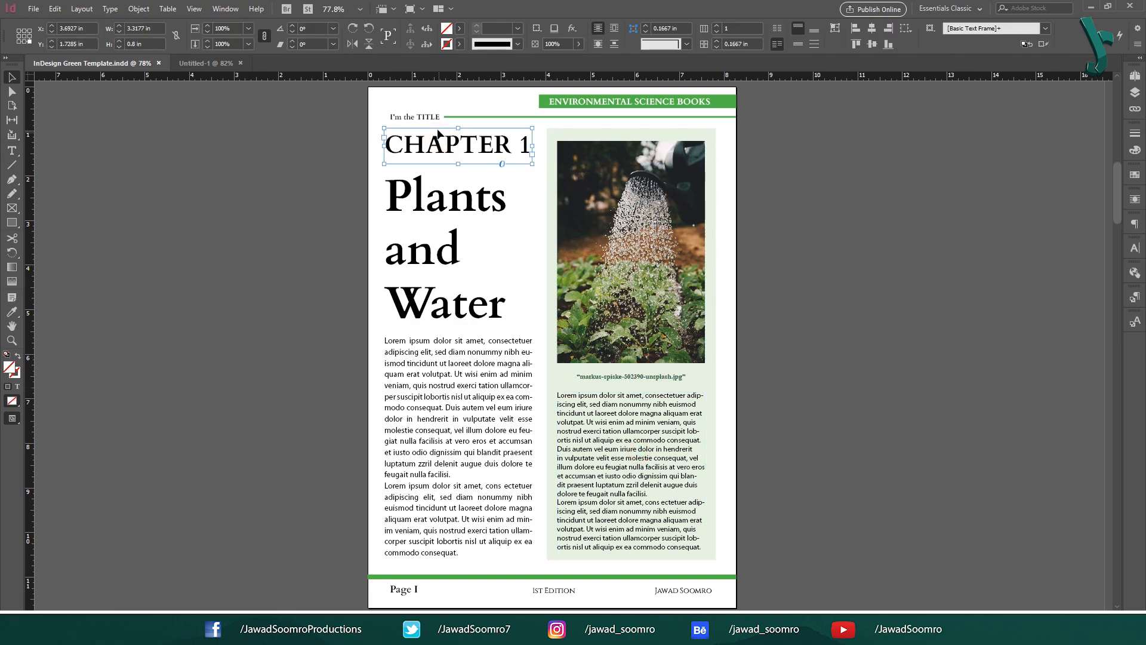
pyautogui.click(206, 63)
pyautogui.hotkey('ctrl', 'v')
pyautogui.moveTo(581, 325); pyautogui.dragTo(478, 143)
# - Copy the "Plants and Water" title and its body text frame into Untitled-1 and position them under the CHAPTER 1 heading
pyautogui.click(93, 62)
pyautogui.moveTo(480, 581); pyautogui.dragTo(484, 511)
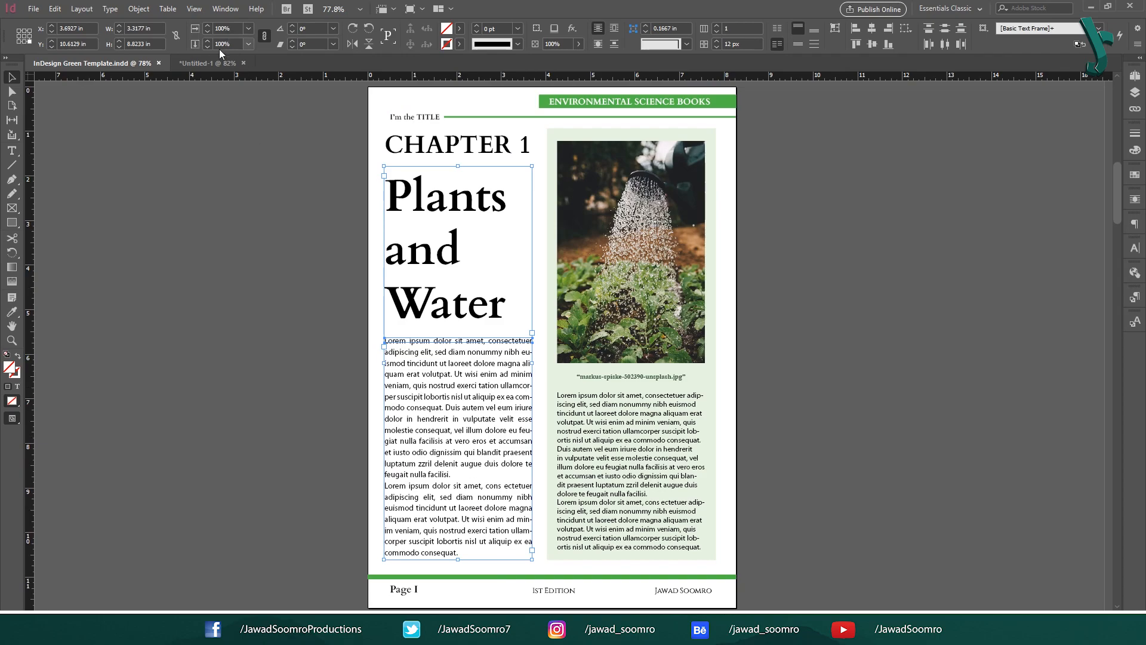
pyautogui.click(207, 63)
pyautogui.hotkey('ctrl', 'v')
pyautogui.moveTo(551, 165); pyautogui.dragTo(455, 195)
pyautogui.click(286, 141)
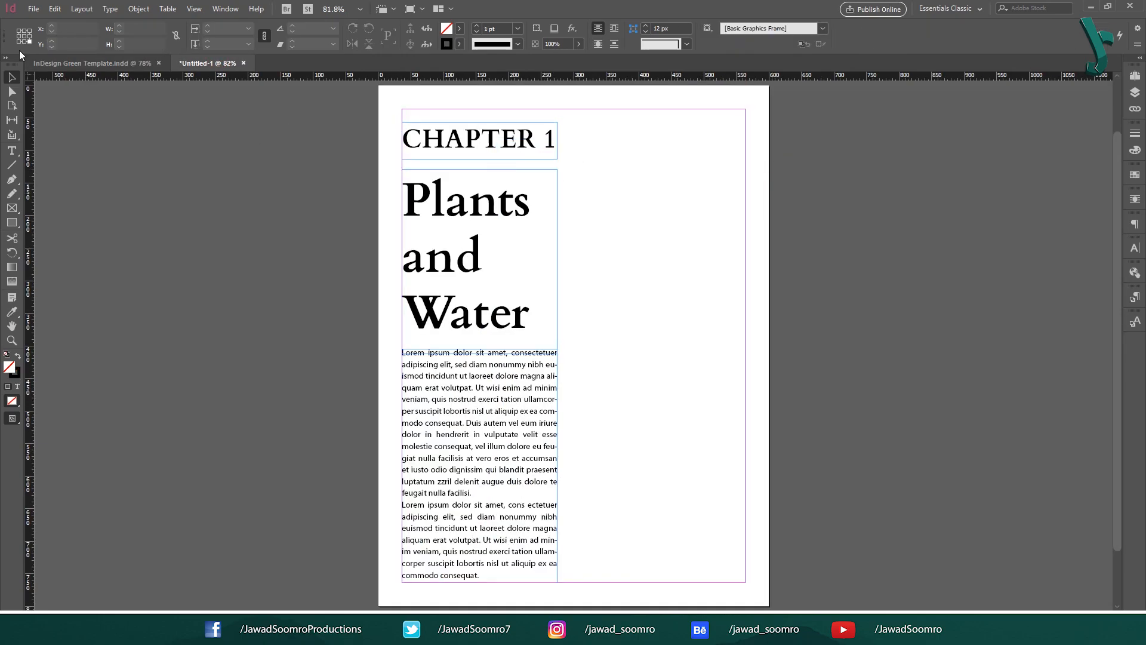
# - Copy the light green panel with its watering photo, caption and text into Untitled-1 and fit it against the page's right margin
pyautogui.click(93, 62)
pyautogui.click(551, 553)
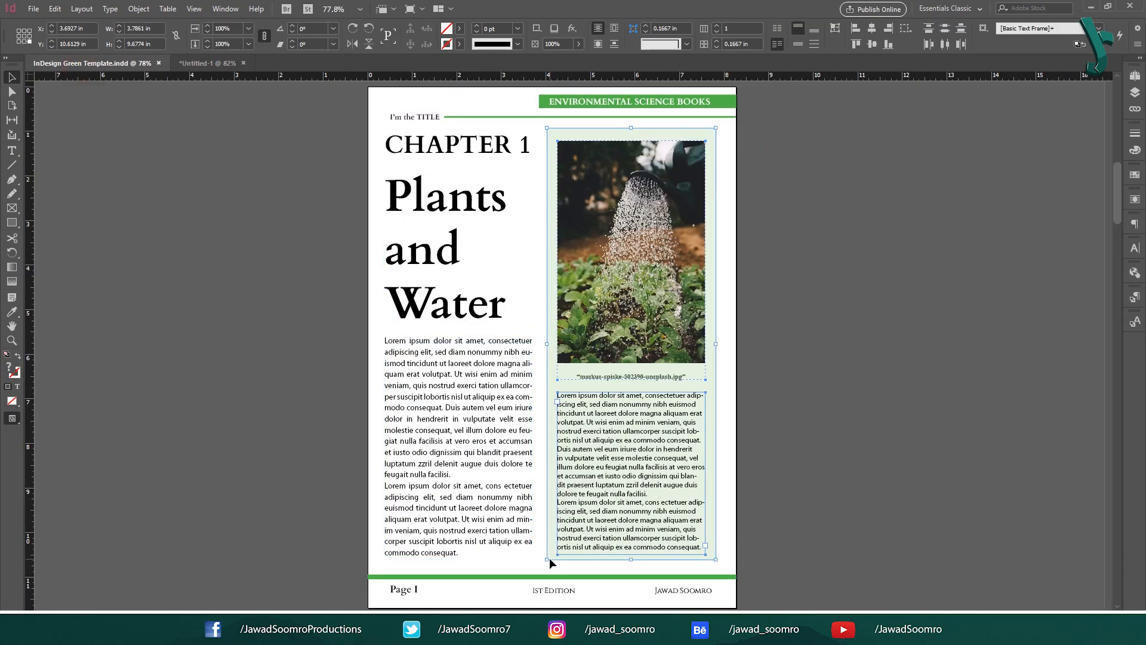
pyautogui.click(197, 62)
pyautogui.hotkey('ctrl', 'v')
pyautogui.moveTo(613, 200); pyautogui.dragTo(696, 190)
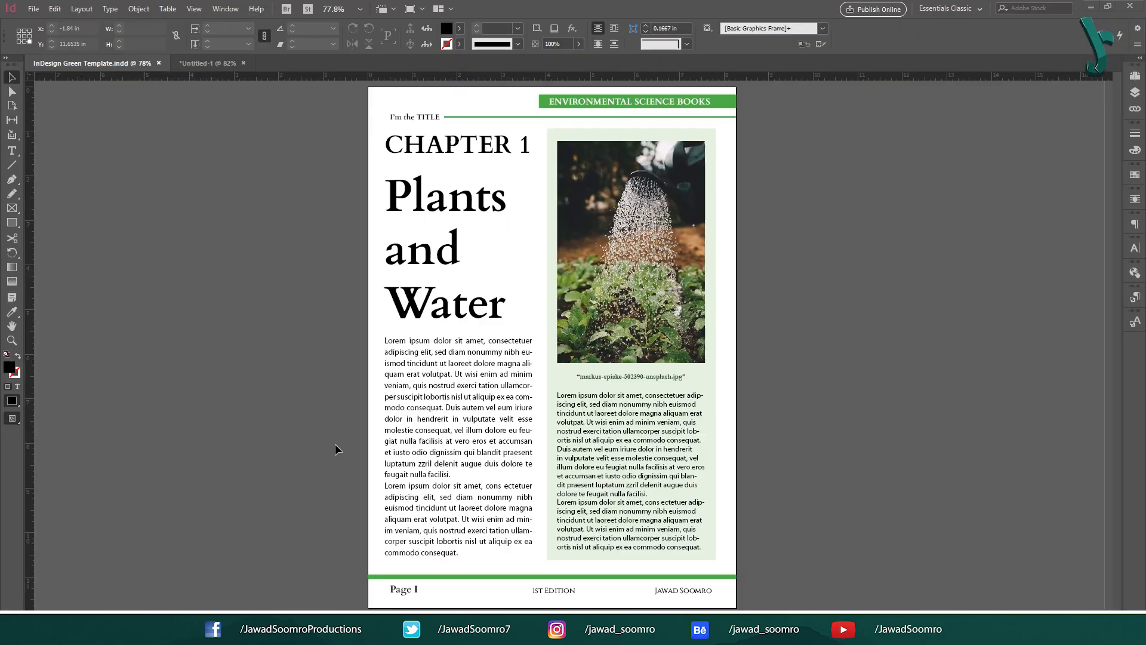
# - Paste the green plants questions frame into Untitled-1, move it to the page's left edge and widen it to 231 px
pyautogui.click(448, 229)
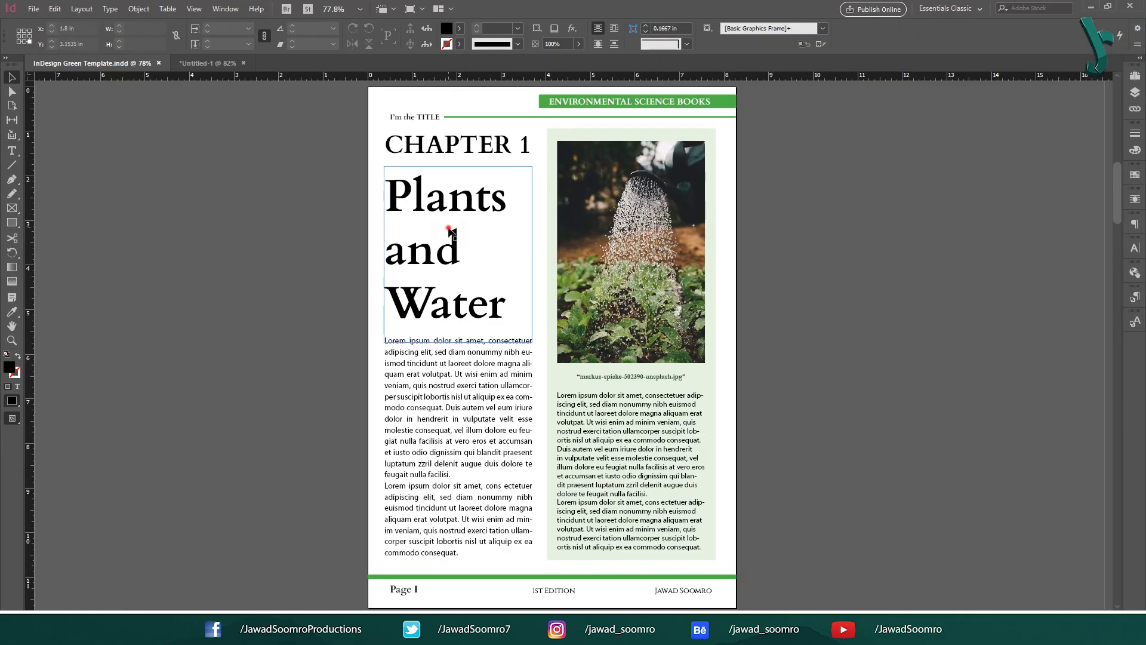
pyautogui.click(209, 63)
pyautogui.hotkey('ctrl', 'v')
pyautogui.moveTo(547, 293); pyautogui.dragTo(353, 303)
pyautogui.moveTo(407, 331); pyautogui.dragTo(460, 331)
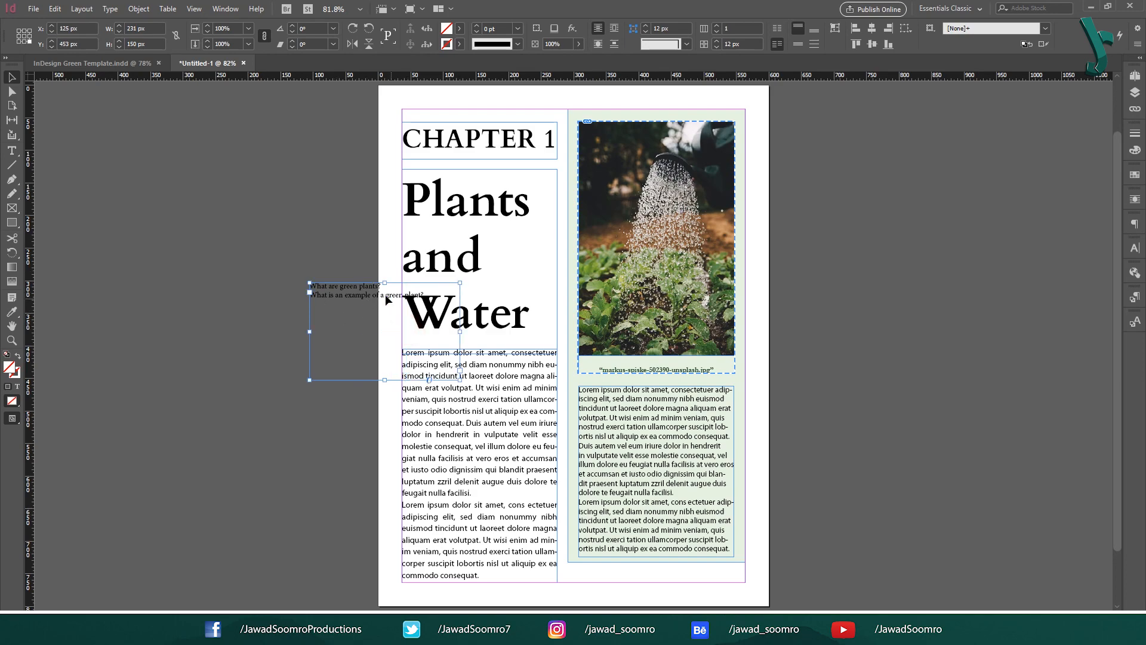
# - Move the questions frame onto the page and delete it together with all the manually pasted content in Untitled-1
pyautogui.moveTo(373, 296); pyautogui.dragTo(460, 108)
pyautogui.press('Delete')
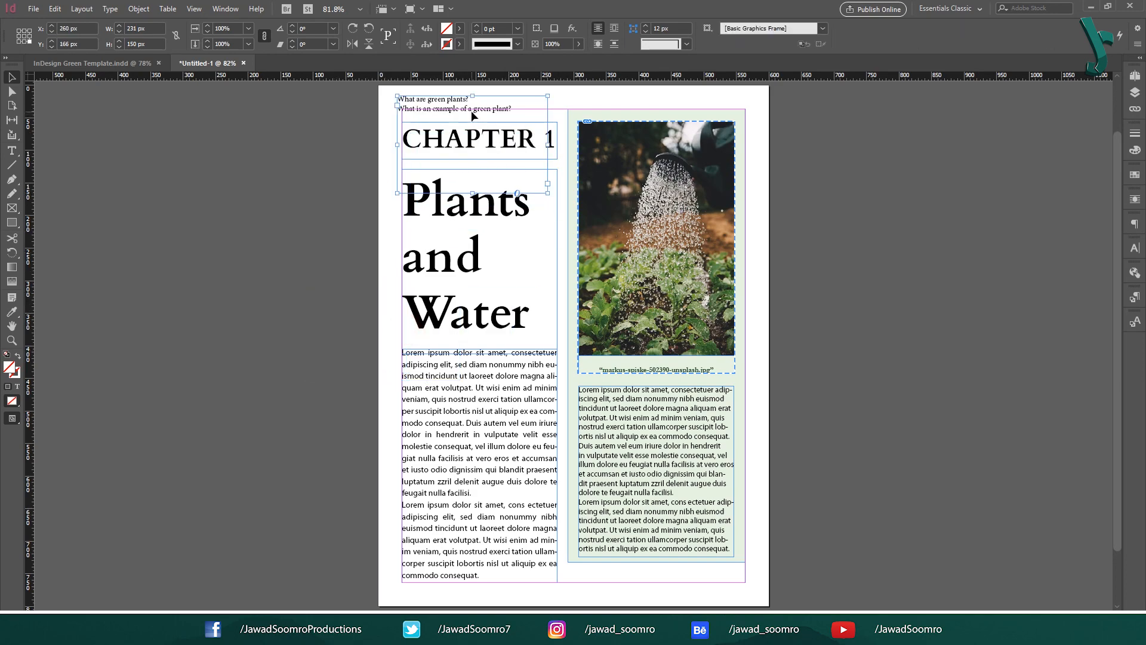
pyautogui.click(11, 137)
pyautogui.click(12, 79)
pyautogui.moveTo(304, 149); pyautogui.dragTo(826, 549)
pyautogui.press('Delete')
pyautogui.moveTo(800, 289); pyautogui.dragTo(769, 362)
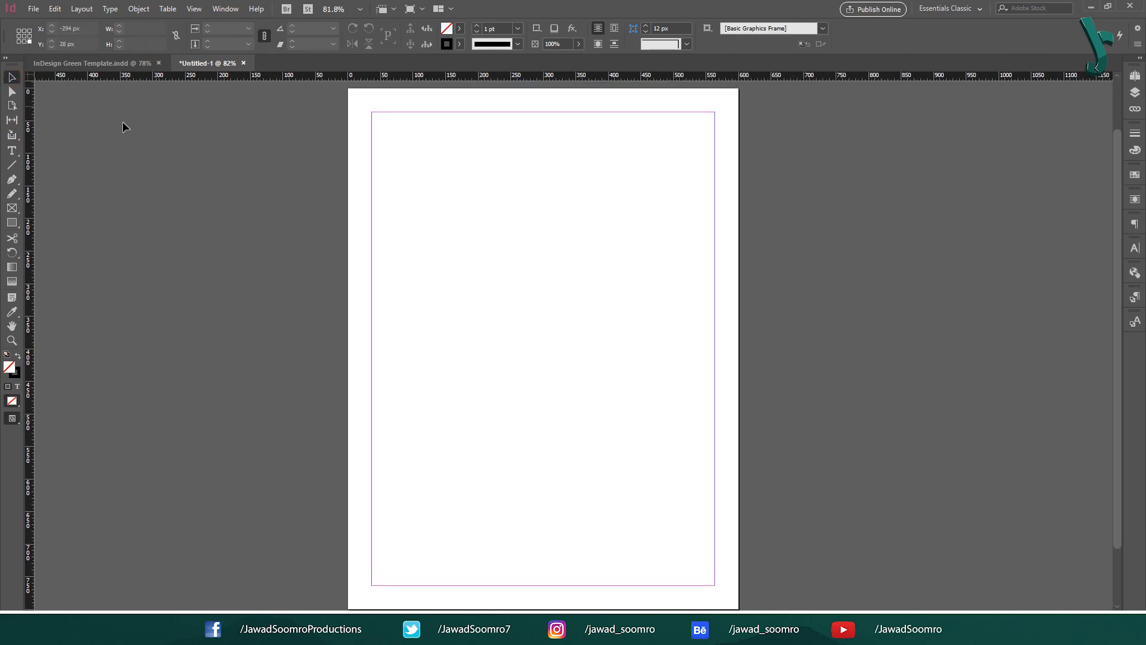
# - Collect the CHAPTER 1 heading, title, body text, green panel, captioned photo and its text from the template with the Content Collector
pyautogui.click(89, 63)
pyautogui.click(11, 135)
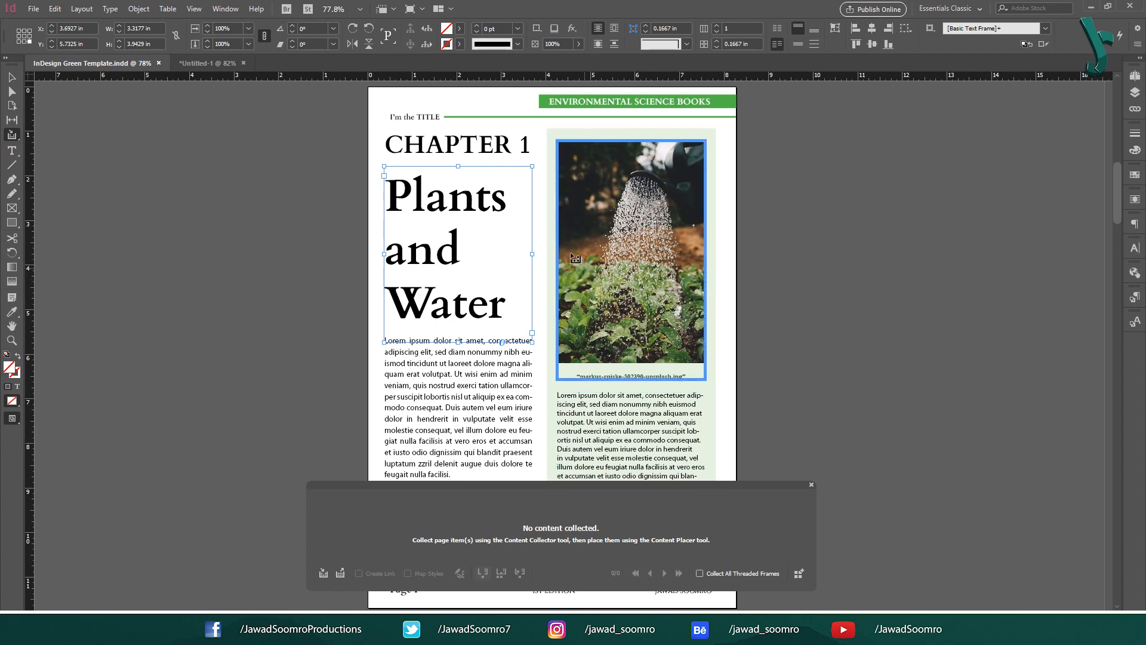
pyautogui.click(457, 145)
pyautogui.click(475, 249)
pyautogui.click(468, 386)
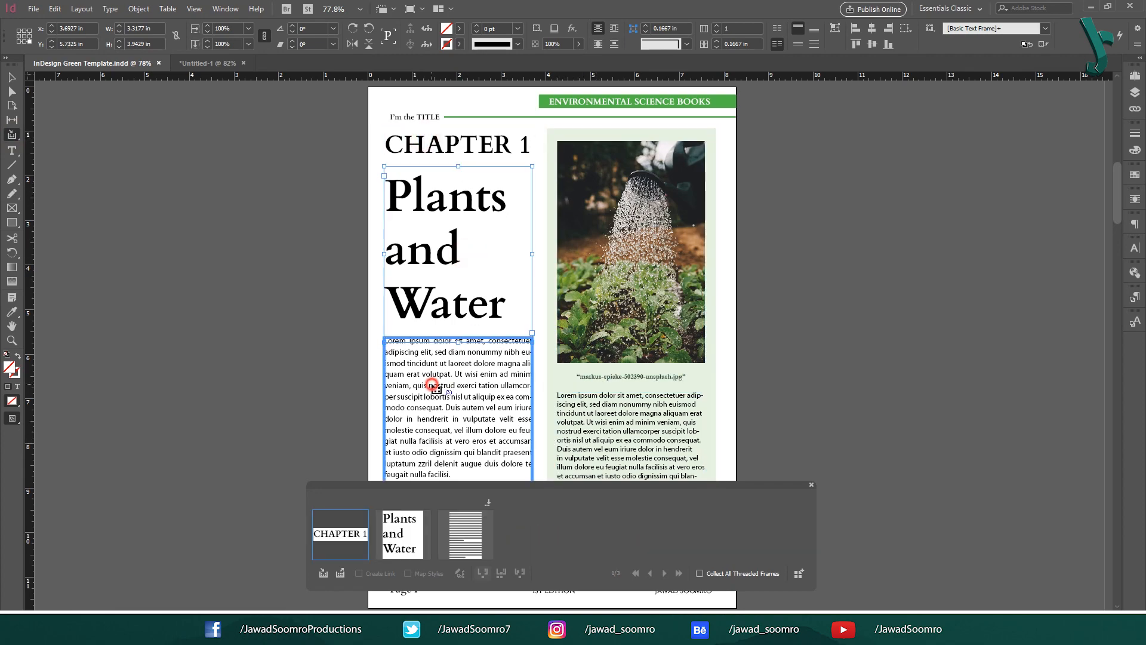
pyautogui.click(551, 189)
pyautogui.click(597, 209)
pyautogui.click(630, 410)
# - Place the collected CHAPTER 1 heading, "Plants and Water" title and body text down the left side of Untitled-1's page
pyautogui.click(190, 63)
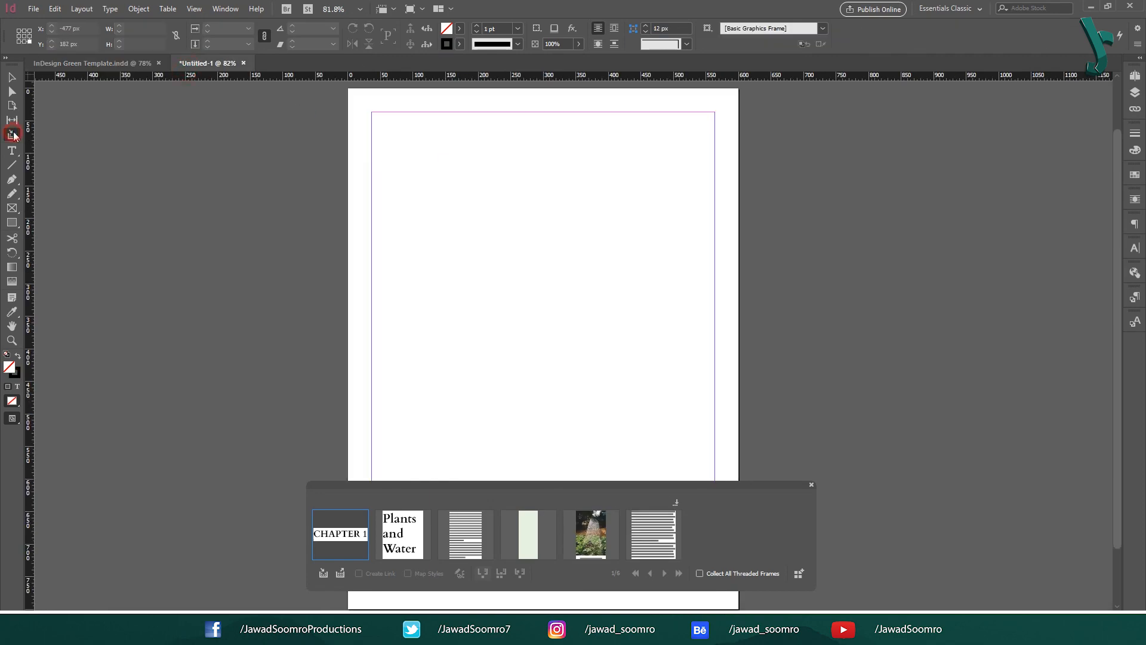
pyautogui.click(374, 136)
pyautogui.click(376, 194)
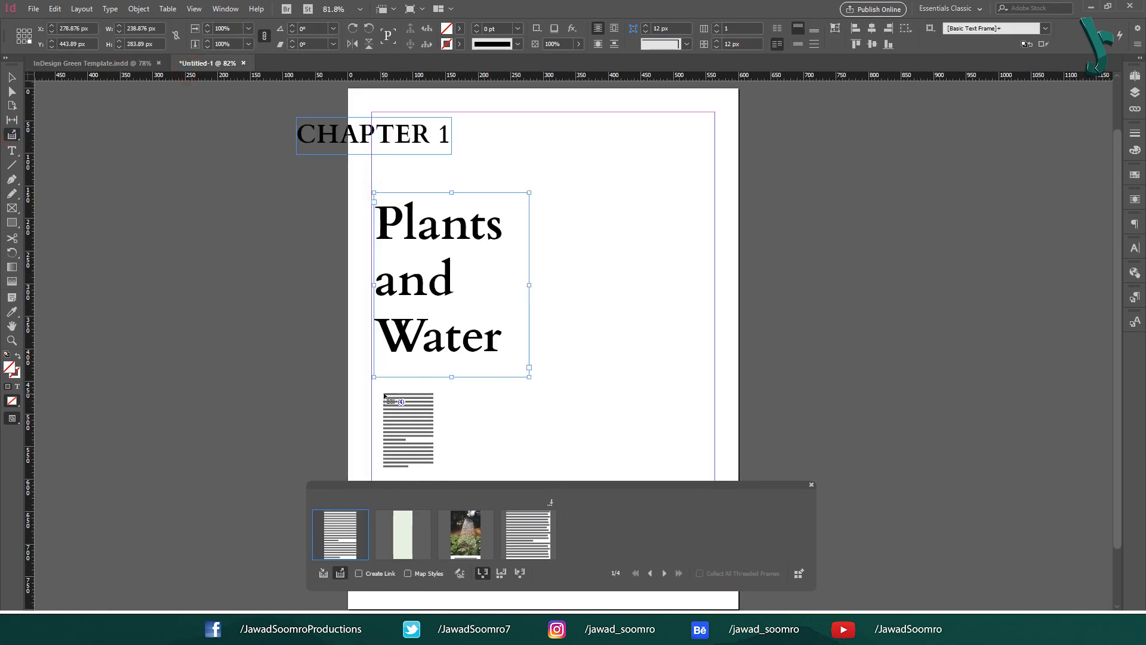
pyautogui.click(374, 393)
# - Place the collected green panel on the right half of the page and the captioned photo and text over it
pyautogui.click(553, 113)
pyautogui.moveTo(566, 128); pyautogui.dragTo(720, 373)
pyautogui.moveTo(564, 389); pyautogui.dragTo(720, 561)
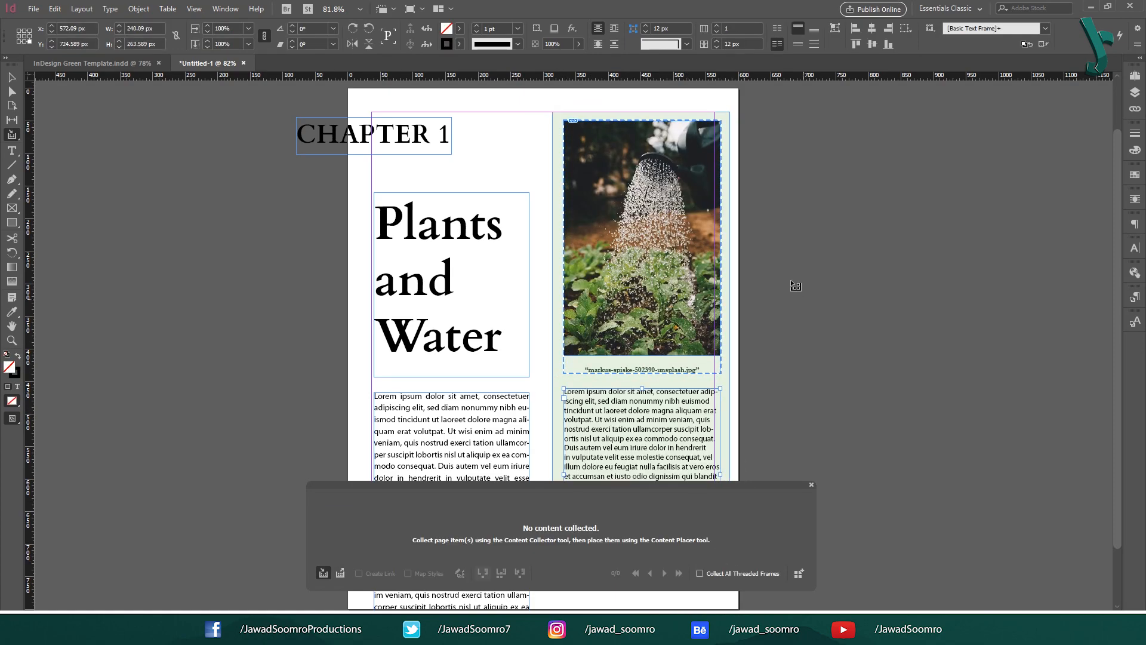
# - Align the CHAPTER 1 heading with the left margin and move the title and body text up beneath it
pyautogui.press('v')
pyautogui.moveTo(385, 138); pyautogui.dragTo(460, 133)
pyautogui.moveTo(477, 223); pyautogui.dragTo(475, 190)
pyautogui.moveTo(495, 467); pyautogui.dragTo(493, 432)
# - Shift the green panel with its photo and text left together so the panel meets the page's right margin
pyautogui.click(949, 310)
pyautogui.moveTo(536, 197); pyautogui.dragTo(631, 541)
pyautogui.moveTo(647, 245); pyautogui.dragTo(631, 245)
pyautogui.click(970, 294)
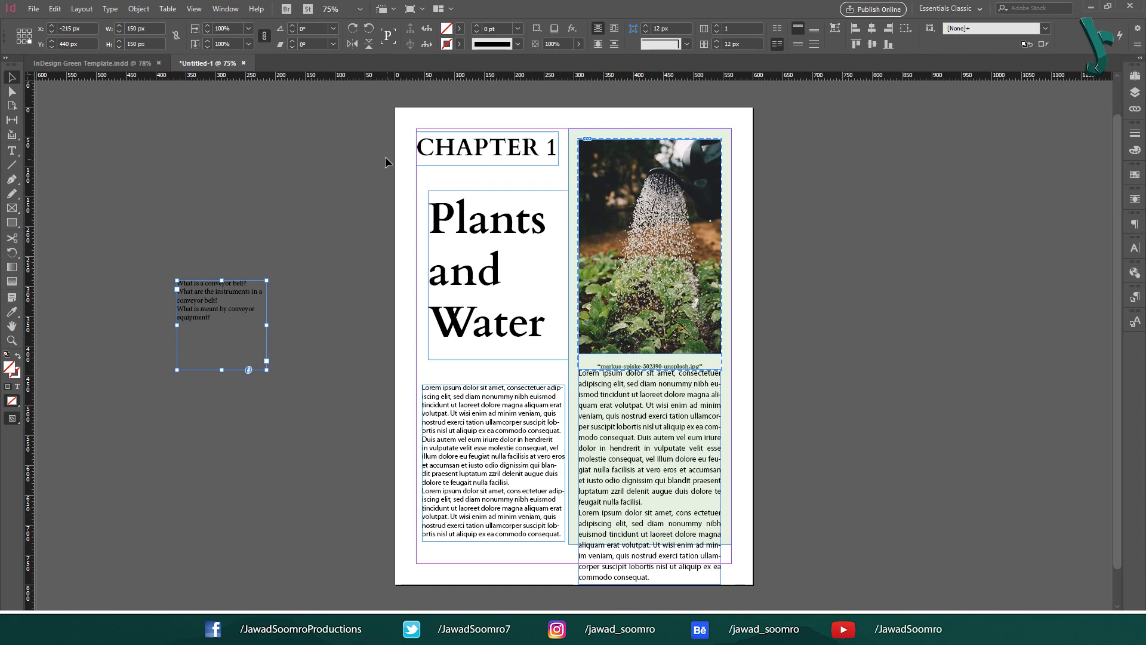
# - Delete the conveyor belt questions frame from the pasteboard and everything below the CHAPTER 1 heading on the page
pyautogui.press('Delete')
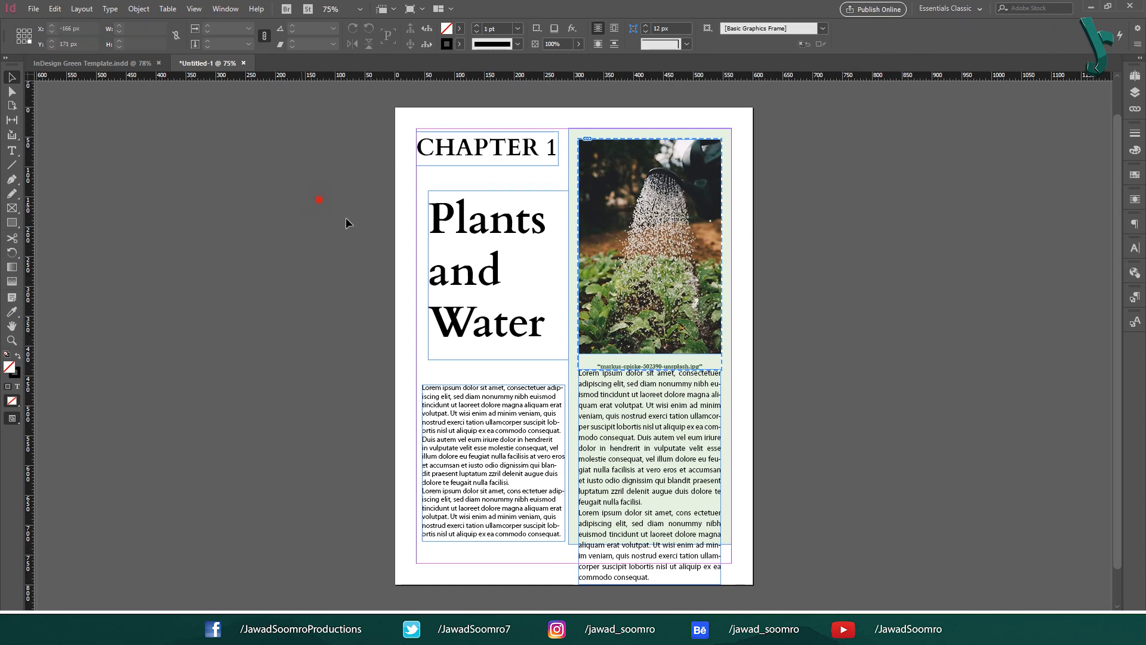
pyautogui.moveTo(346, 217); pyautogui.dragTo(755, 509)
pyautogui.press('Delete')
# - Close the Untitled-1 document without saving its changes
pyautogui.click(477, 151)
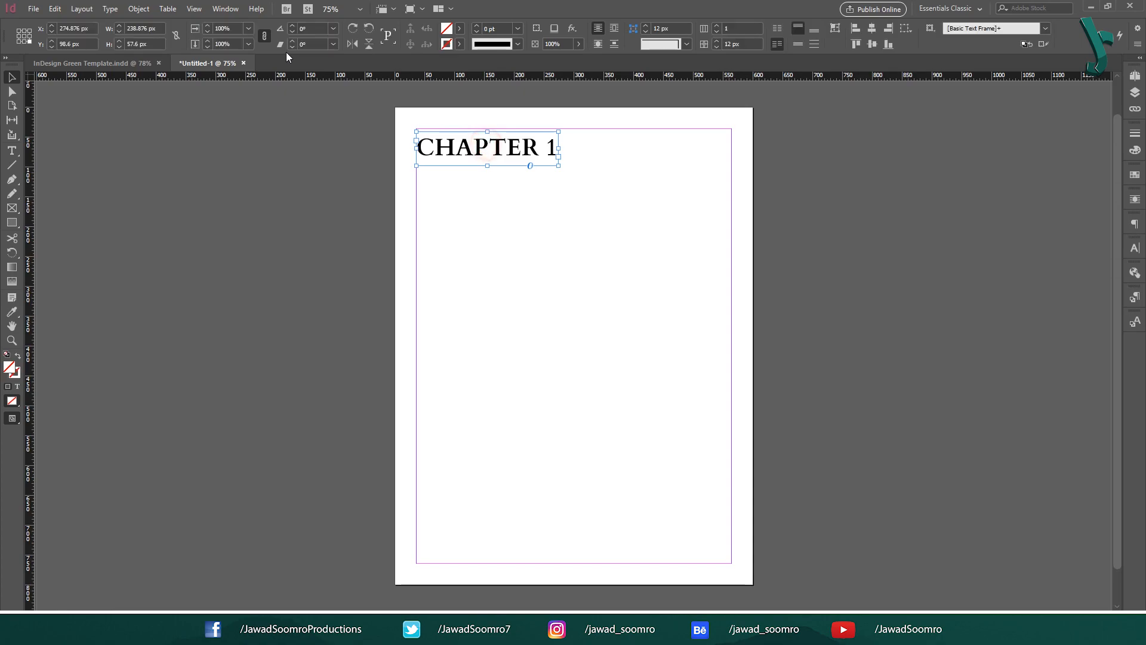
pyautogui.click(244, 62)
pyautogui.click(624, 332)
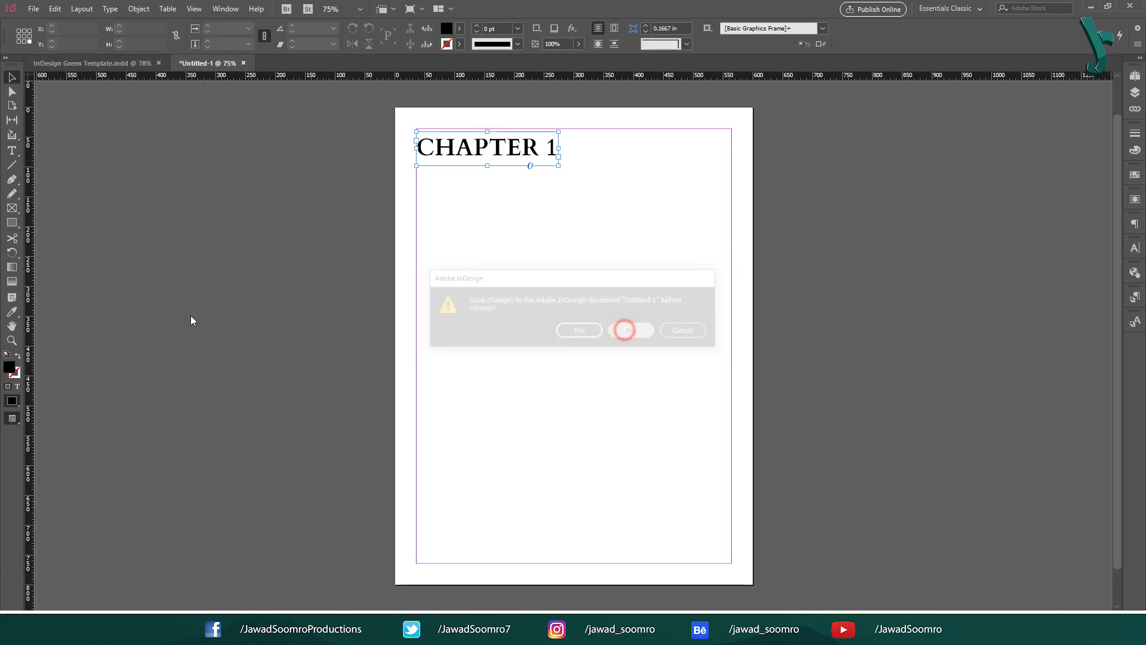
pyautogui.scroll(-5, 713, 256)
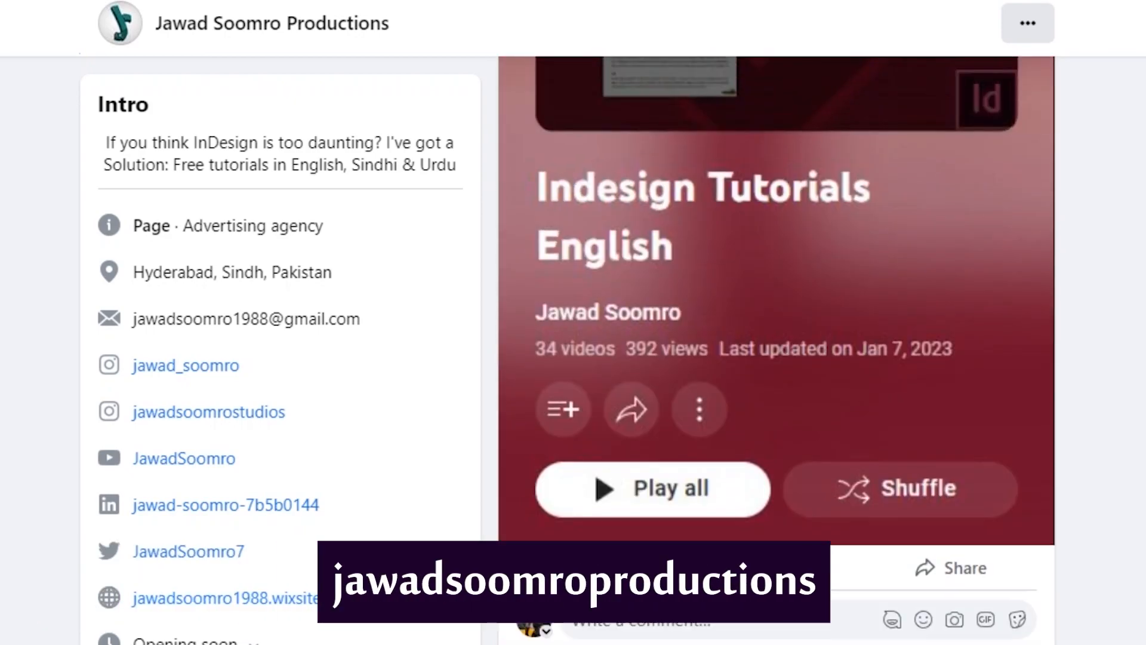
pyautogui.scroll(7, 573, 322)
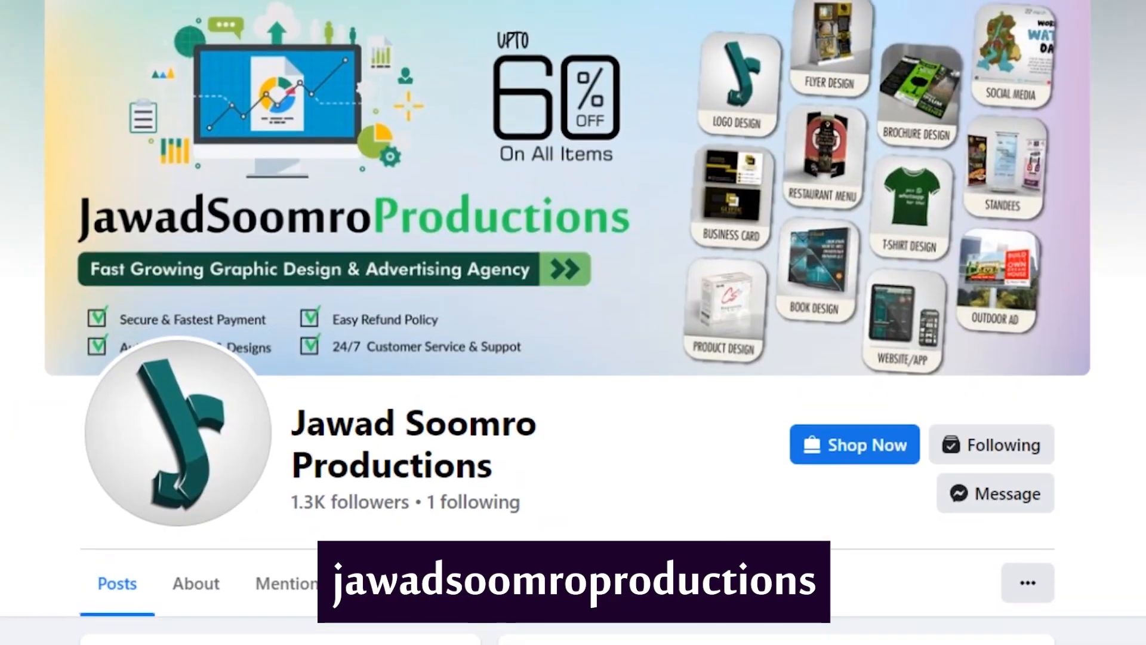
pyautogui.scroll(5, 573, 322)
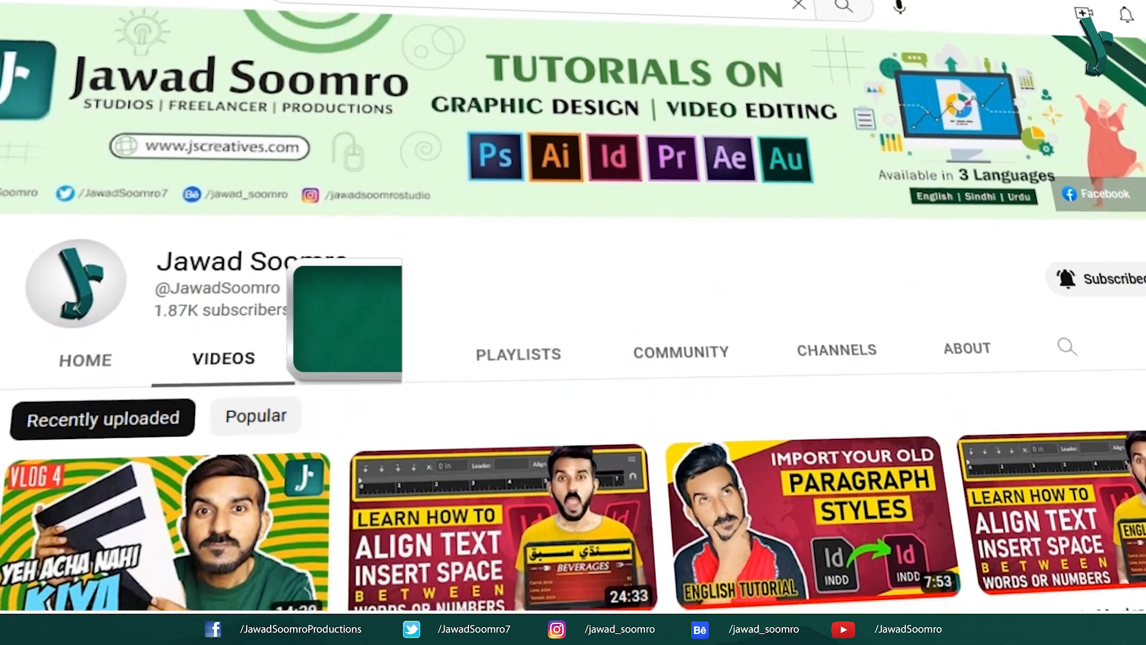
pyautogui.scroll(-10, 573, 322)
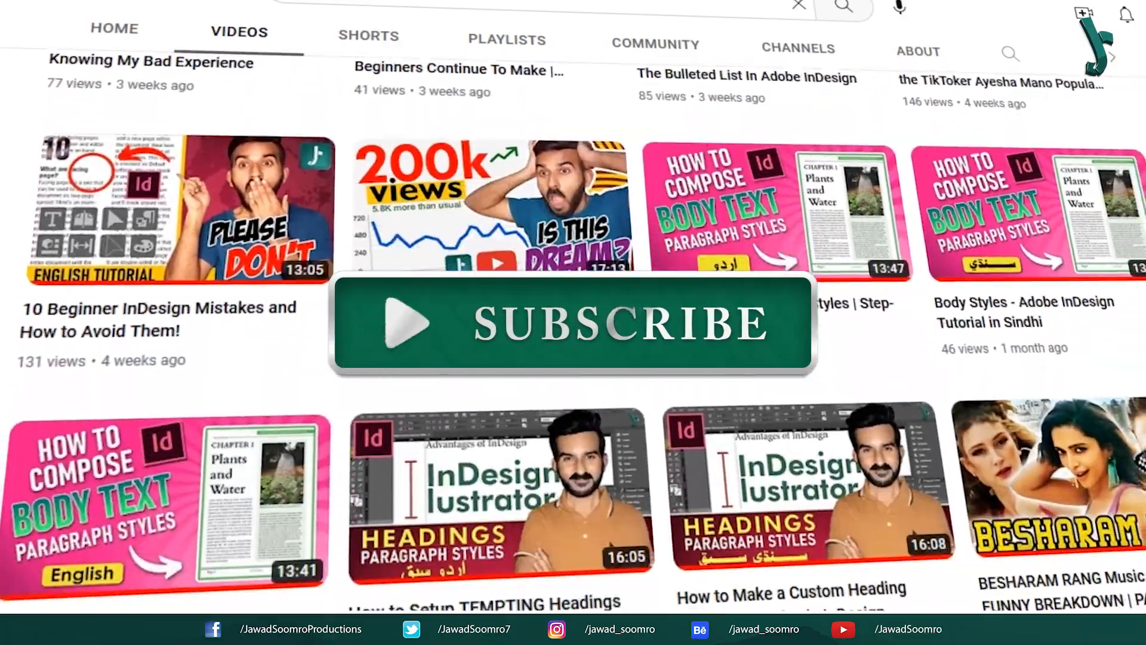
pyautogui.scroll(-20, 648, 418)
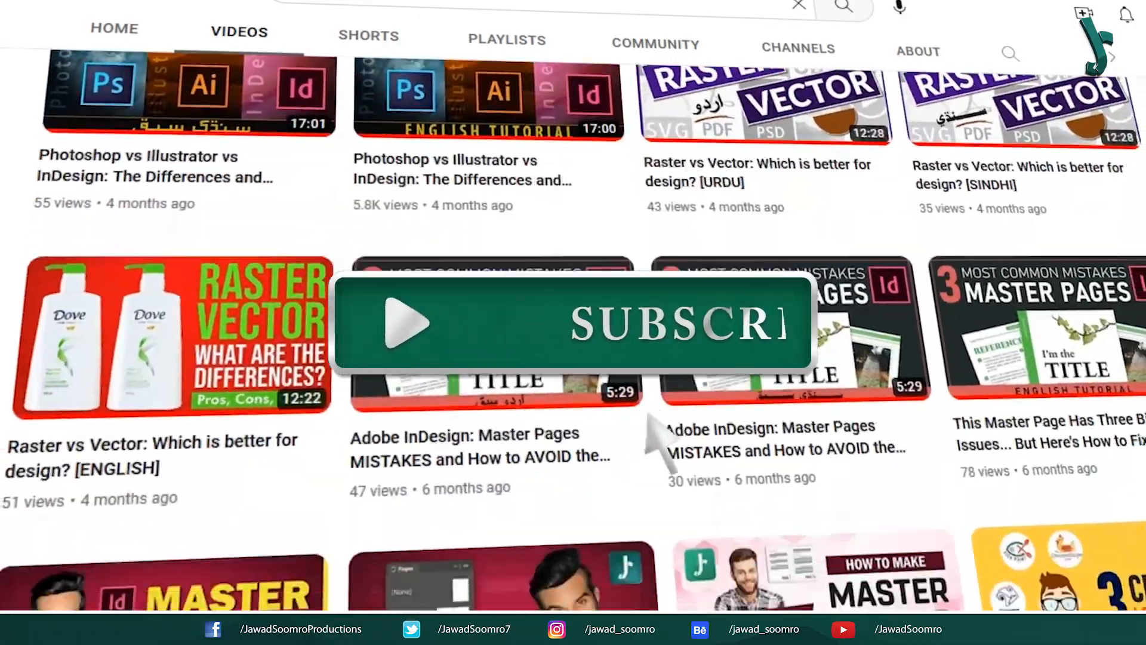